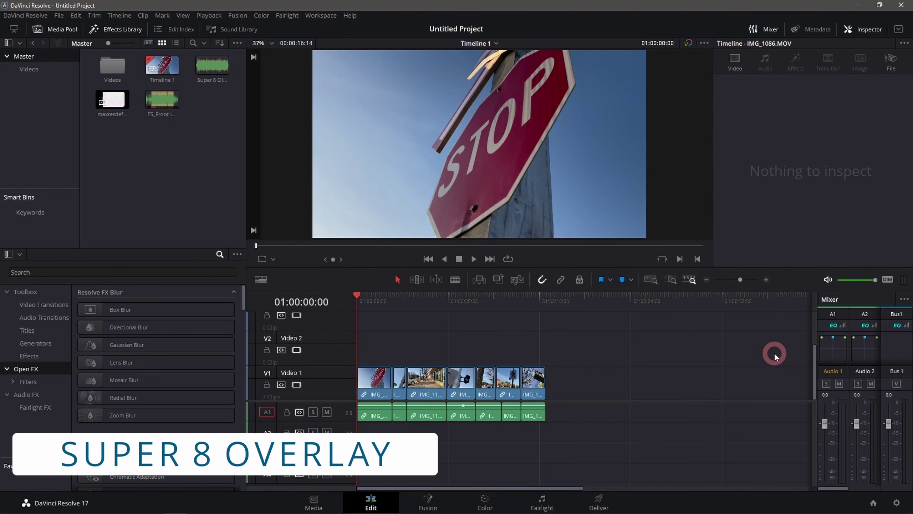
Select the maxresdefault image clip, then bring up the Chrome results for 'super 8 overlay'
{"action": "left_click", "coordinate": [118, 104]}
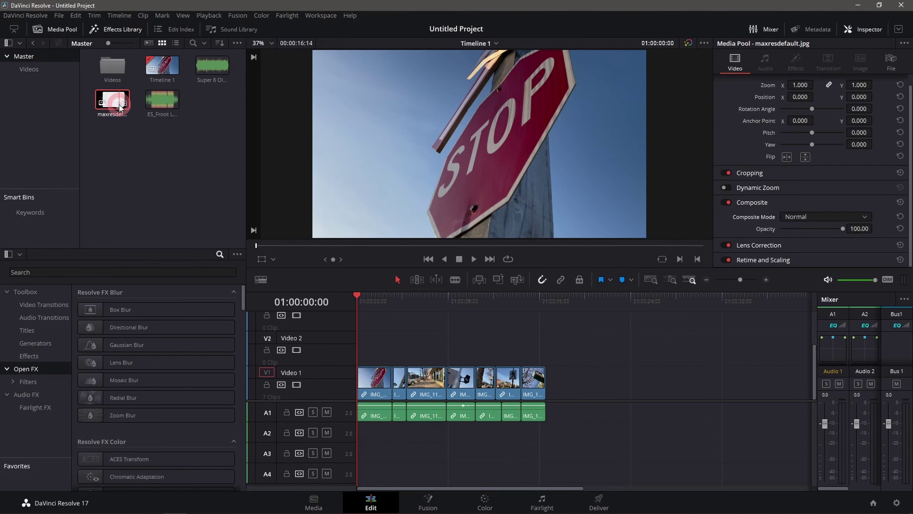
{"action": "left_click", "coordinate": [269, 419]}
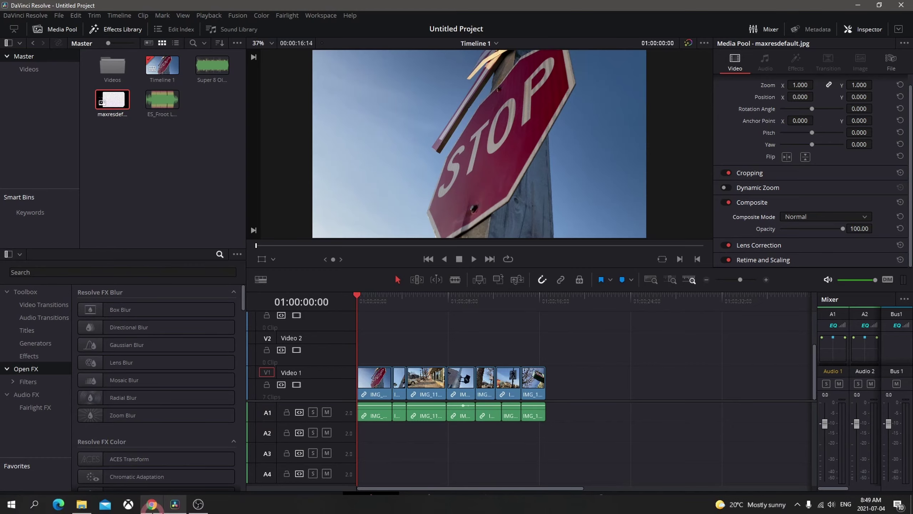
{"action": "left_click", "coordinate": [151, 503]}
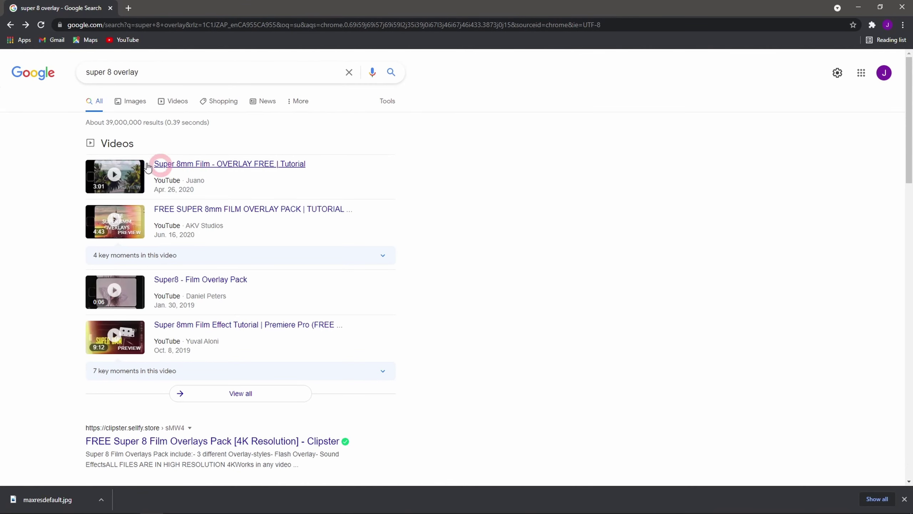
Show image results for 'super 8 overlay' and preview the Super 8mm Film Effect free overlays frame
{"action": "left_click", "coordinate": [147, 72]}
{"action": "left_click", "coordinate": [86, 72]}
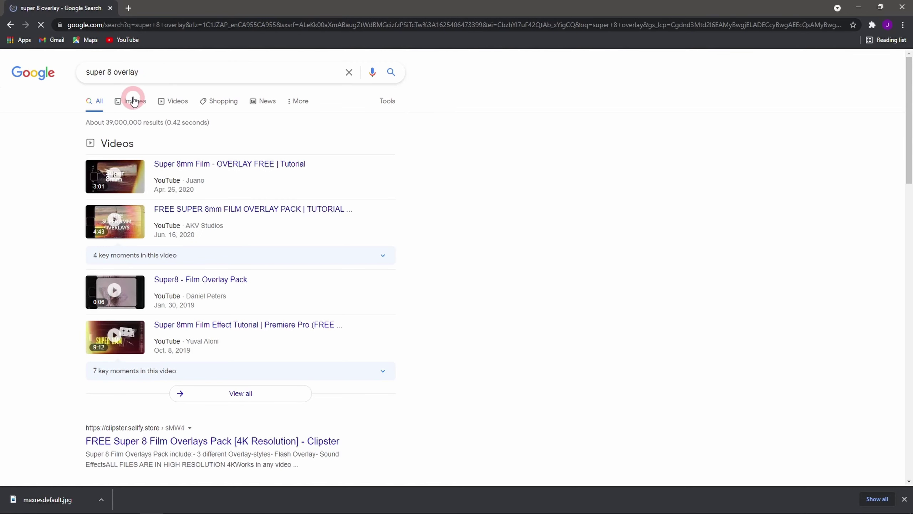
{"action": "left_click", "coordinate": [135, 102]}
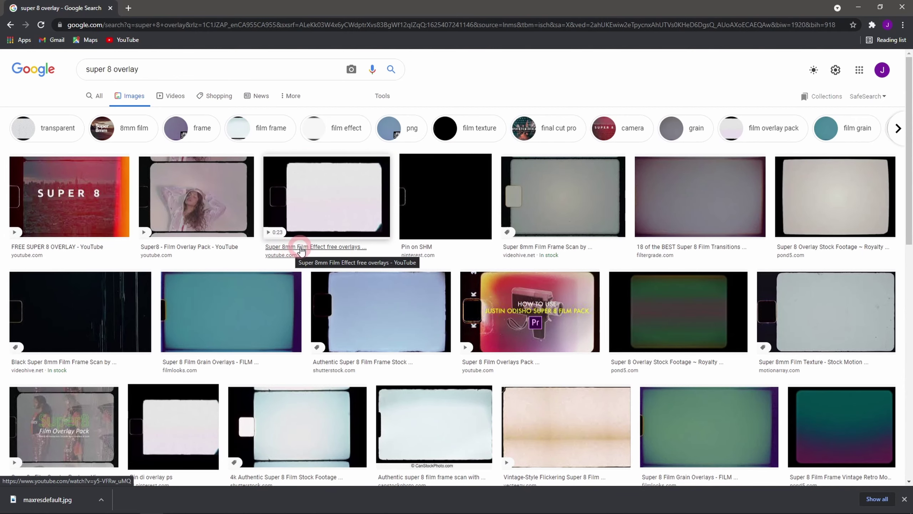
{"action": "left_click", "coordinate": [333, 213]}
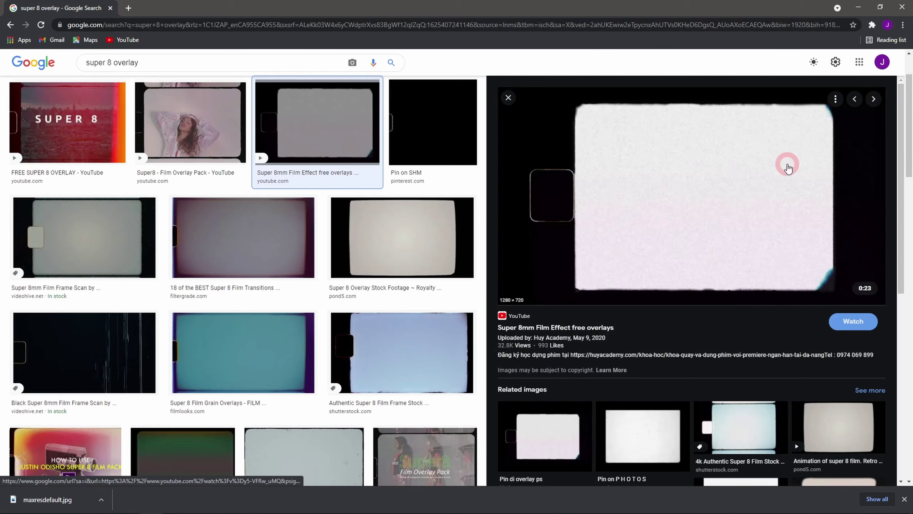
Save the previewed Super 8mm frame image to the Desktop and return to DaVinci Resolve
{"action": "right_click", "coordinate": [668, 180]}
{"action": "left_click", "coordinate": [718, 258]}
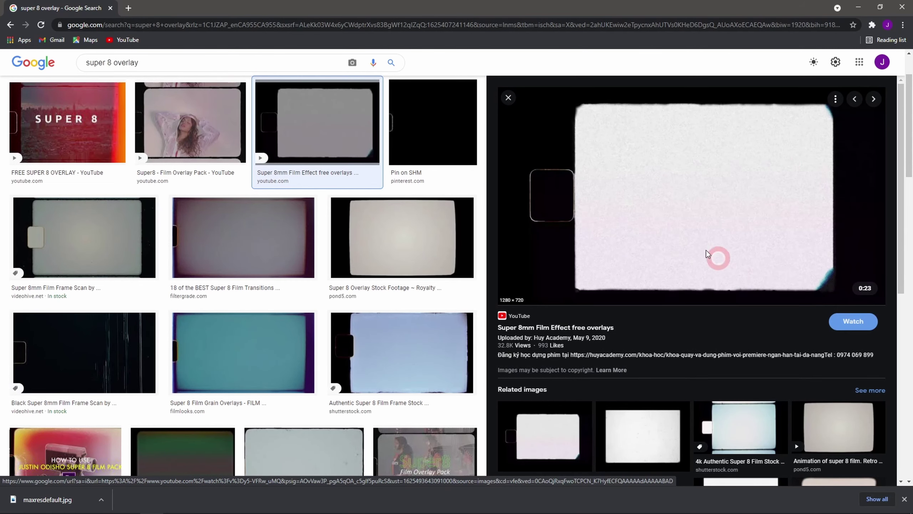
{"action": "left_click", "coordinate": [39, 71]}
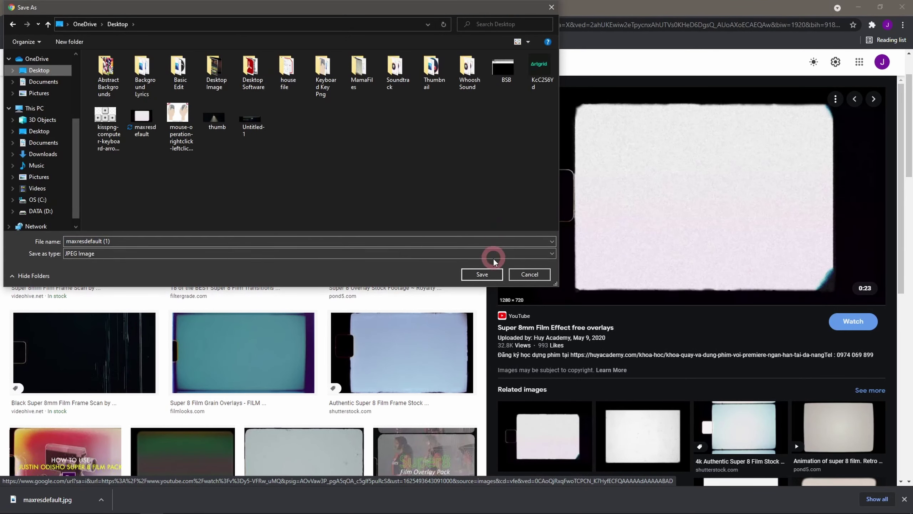
{"action": "left_click", "coordinate": [488, 274]}
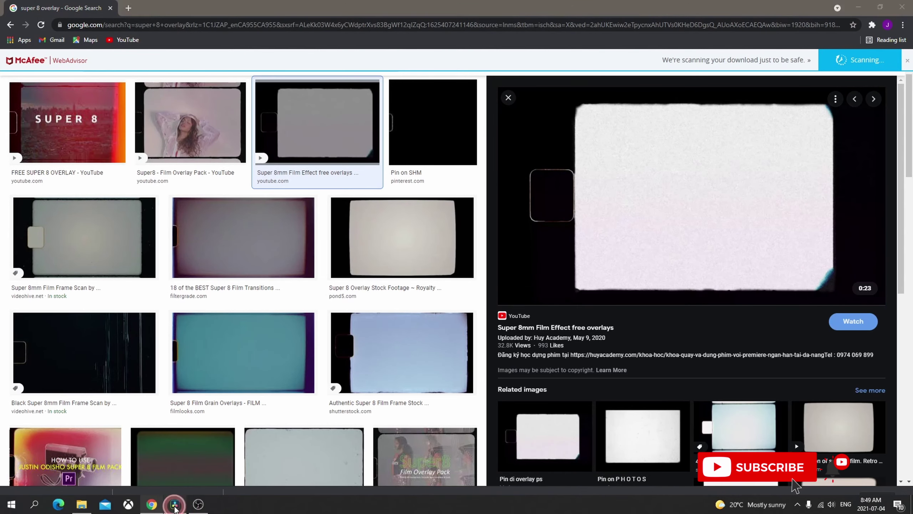
{"action": "left_click", "coordinate": [176, 507]}
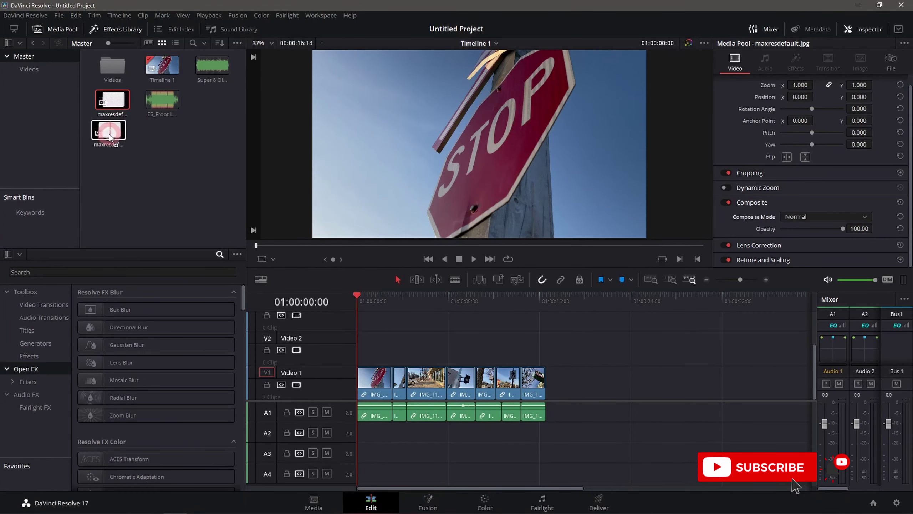
Drag the maxresdefault overlay onto the V2 track at the start of the timeline
{"action": "left_click", "coordinate": [138, 170]}
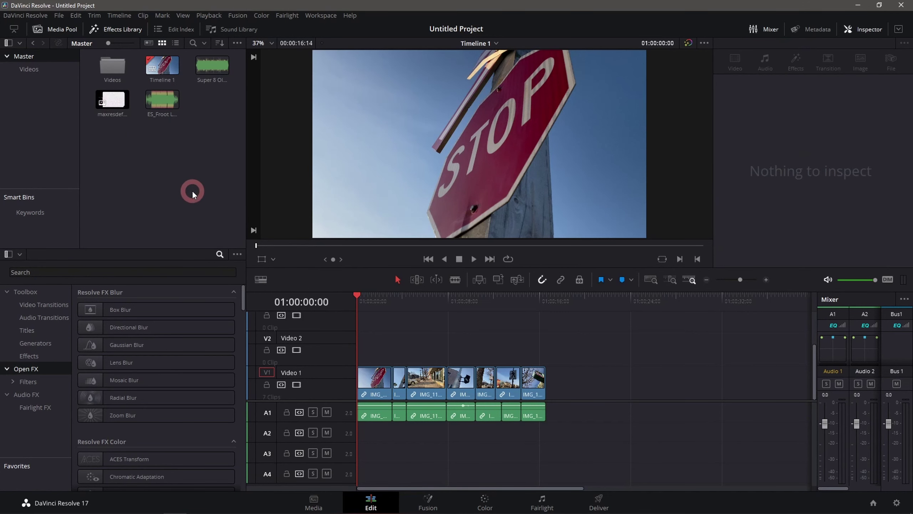
{"action": "left_click_drag", "start_coordinate": [112, 104], "coordinate": [257, 234]}
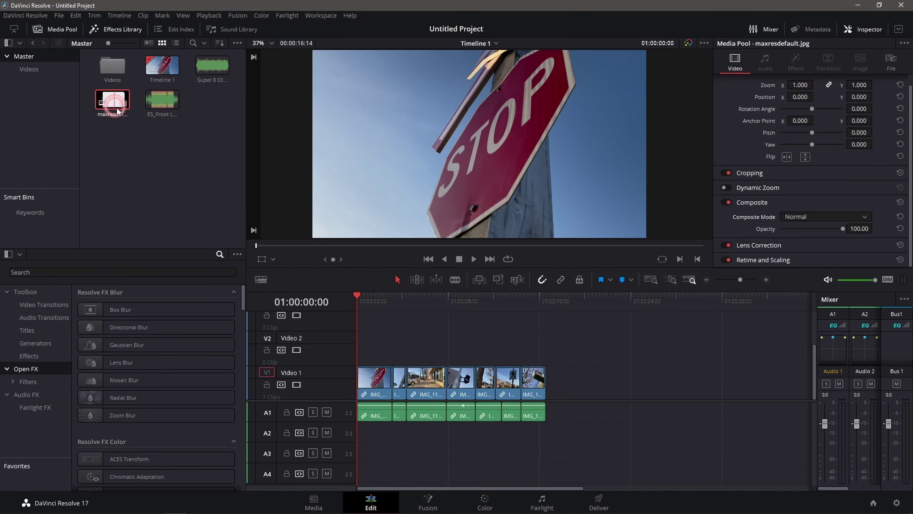
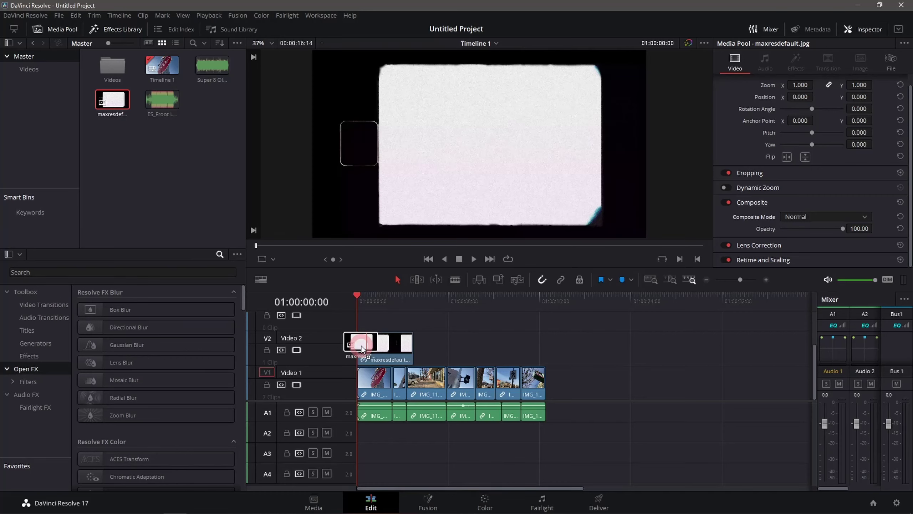
Place maxresdefault.jpg on Video 2 at the timeline start and preview it over the footage
{"action": "left_click_drag", "start_coordinate": [361, 346], "coordinate": [362, 346]}
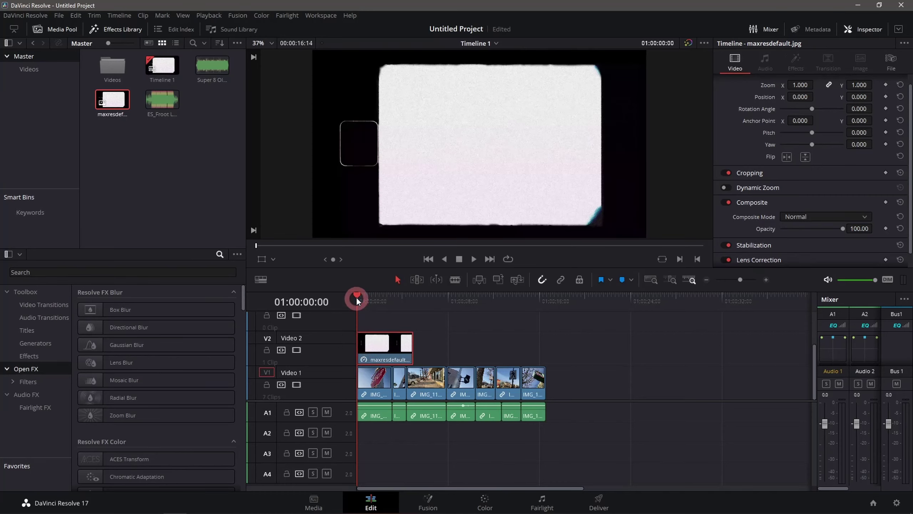
{"action": "left_click_drag", "start_coordinate": [357, 300], "coordinate": [422, 303]}
{"action": "key", "text": "space"}
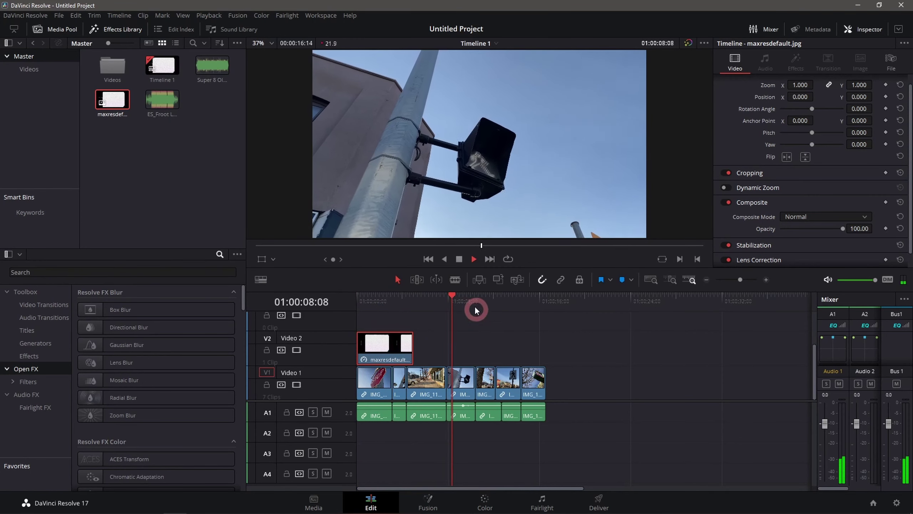
{"action": "left_click", "coordinate": [372, 301]}
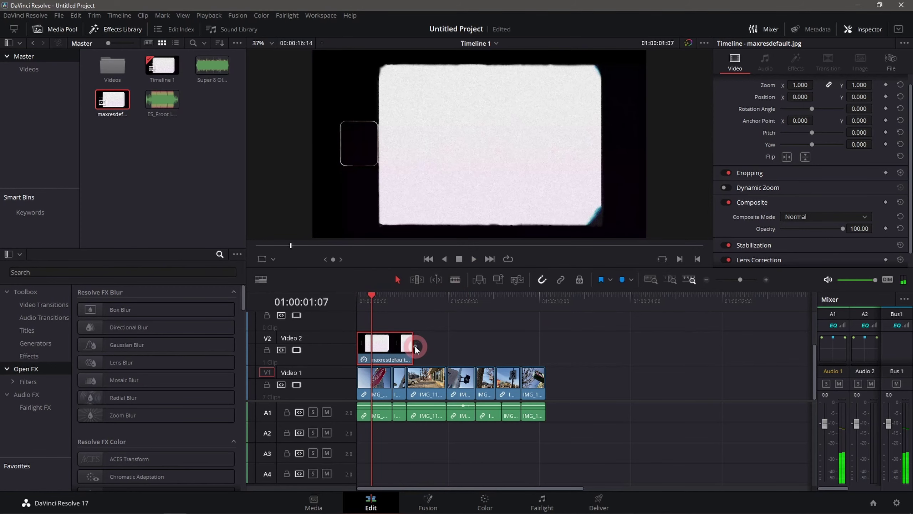
Stretch the film-frame overlay to end with the last Video 1 clip, then reselect it
{"action": "left_click_drag", "start_coordinate": [412, 344], "coordinate": [546, 343]}
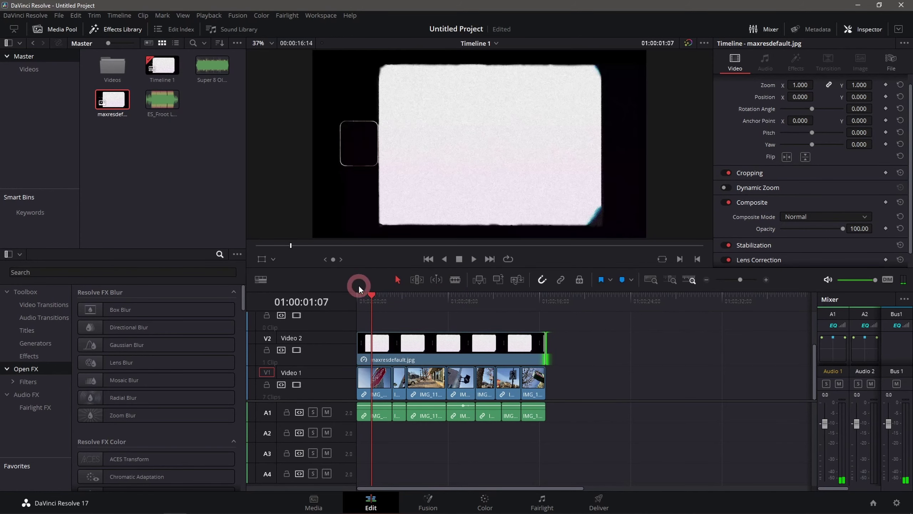
{"action": "left_click_drag", "start_coordinate": [369, 297], "coordinate": [338, 298]}
{"action": "key", "text": "space"}
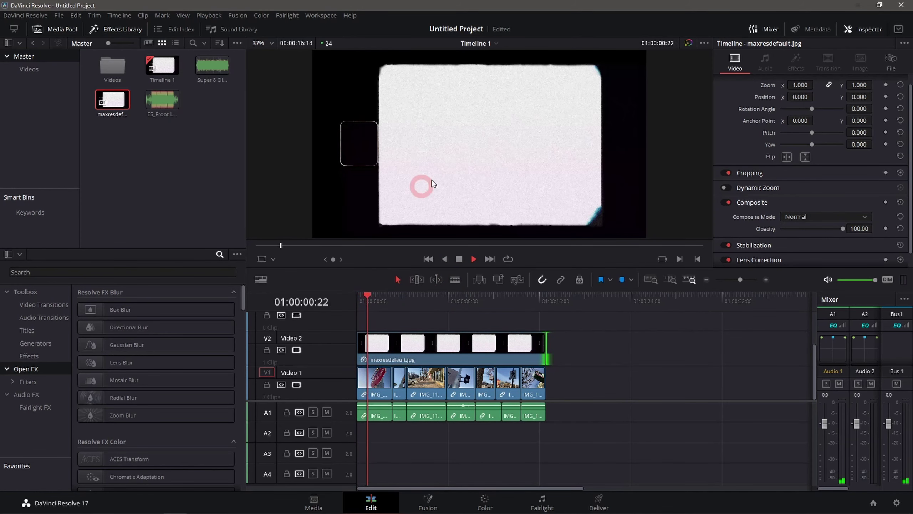
{"action": "left_click", "coordinate": [418, 348]}
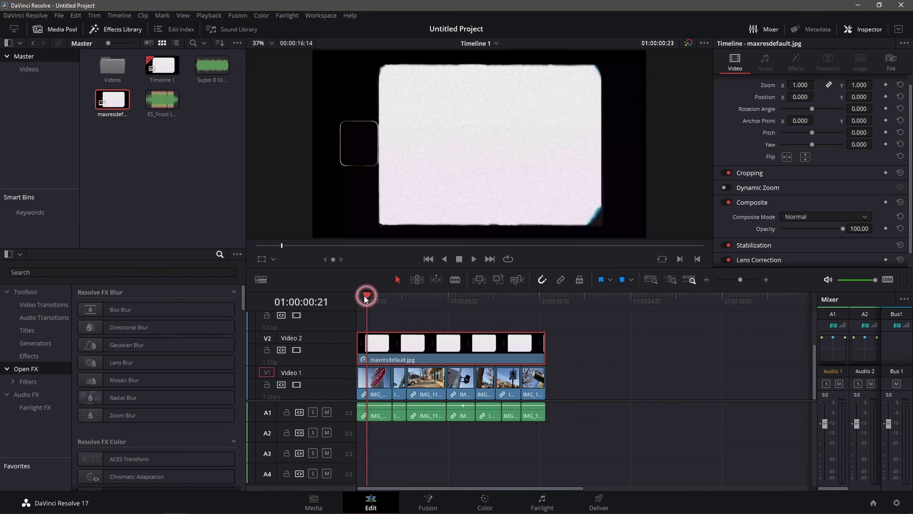
{"action": "left_click_drag", "start_coordinate": [372, 303], "coordinate": [357, 296]}
{"action": "left_click", "coordinate": [418, 341]}
{"action": "left_click", "coordinate": [589, 357]}
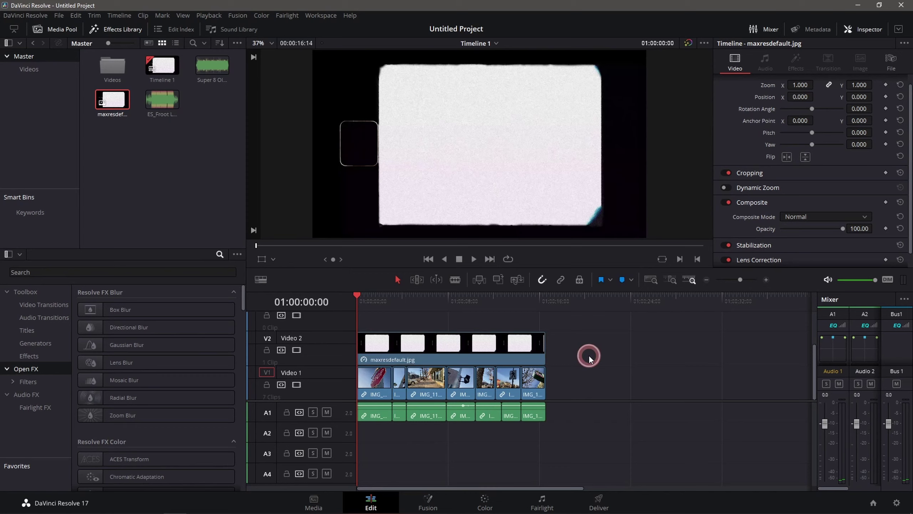
{"action": "left_click", "coordinate": [496, 355]}
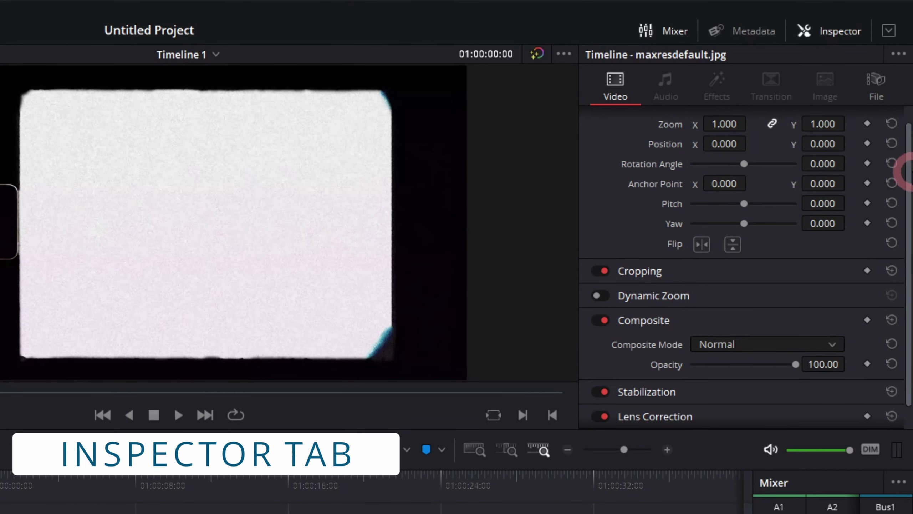
Set the overlay's Inspector Composite Mode to Multiply and play back to check the blend
{"action": "mouse_move", "coordinate": [909, 169]}
{"action": "left_mouse_down"}
{"action": "mouse_move", "coordinate": [909, 110]}
{"action": "mouse_move", "coordinate": [906, 204]}
{"action": "left_mouse_up"}
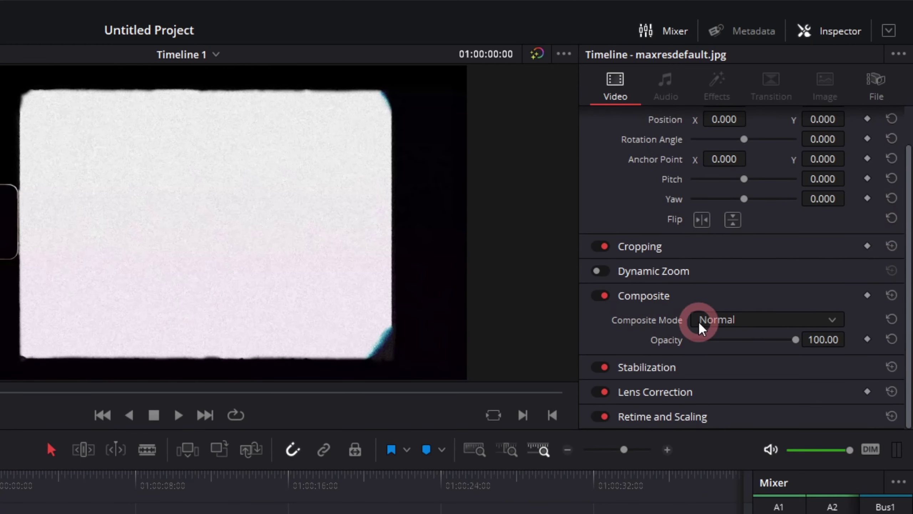
{"action": "left_click", "coordinate": [833, 319]}
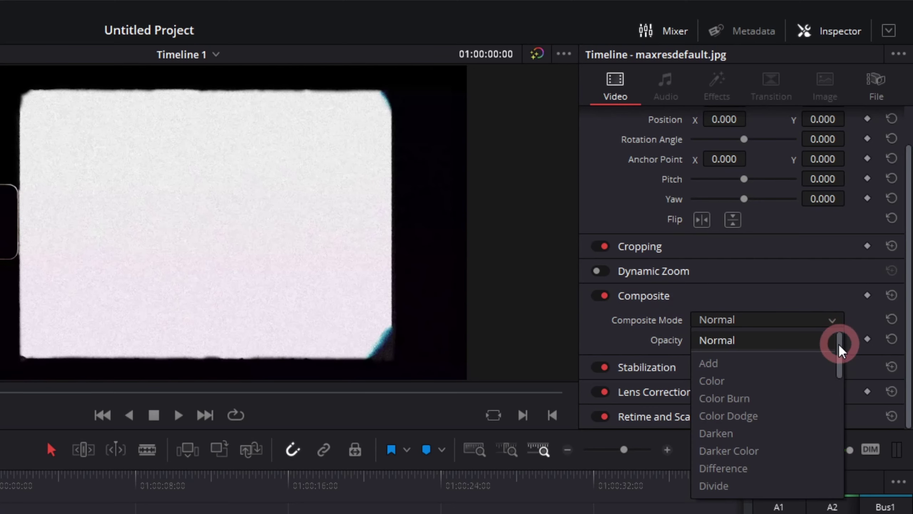
{"action": "left_click_drag", "start_coordinate": [837, 347], "coordinate": [858, 428]}
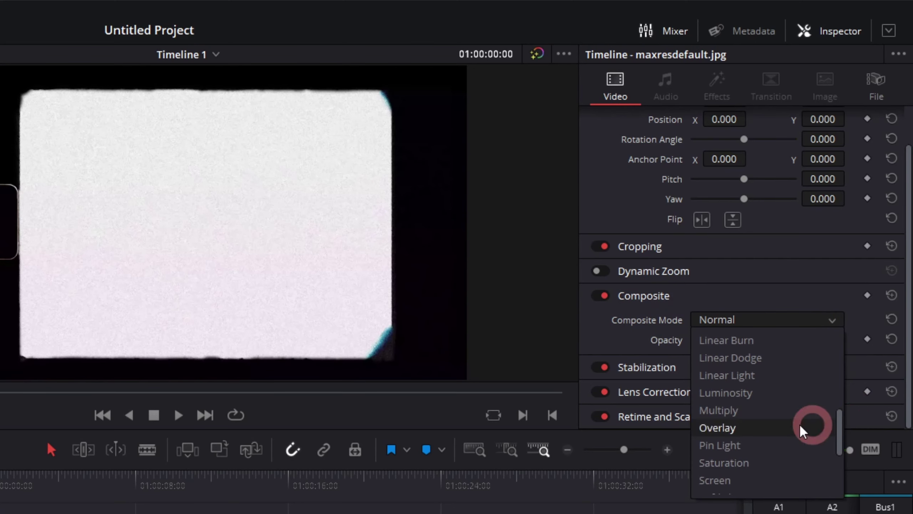
{"action": "left_click", "coordinate": [719, 411]}
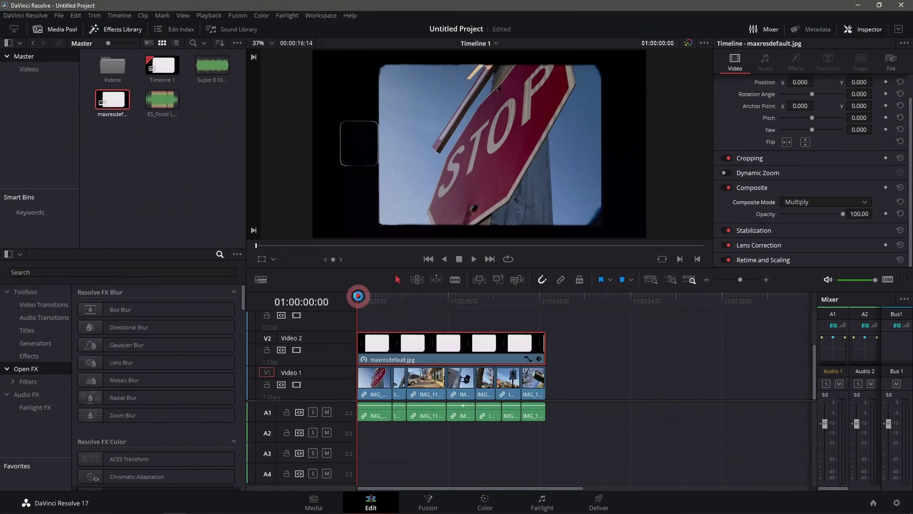
{"action": "key", "text": "space"}
{"action": "mouse_move", "coordinate": [366, 295]}
{"action": "left_mouse_down"}
{"action": "mouse_move", "coordinate": [477, 300]}
{"action": "mouse_move", "coordinate": [341, 310]}
{"action": "left_mouse_up"}
Place the Super 8 projector sound on audio track A2 and trim its start
{"action": "left_click", "coordinate": [218, 74]}
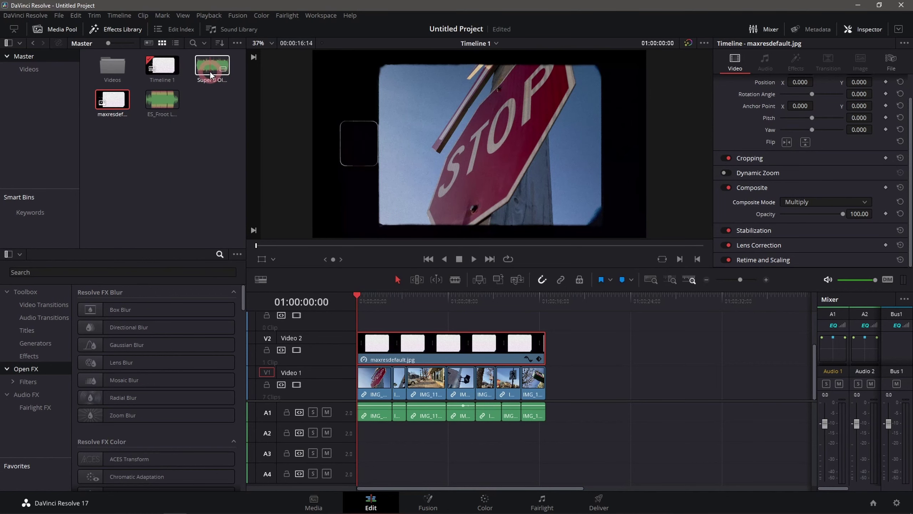
{"action": "mouse_move", "coordinate": [211, 75]}
{"action": "left_mouse_down"}
{"action": "mouse_move", "coordinate": [383, 446]}
{"action": "mouse_move", "coordinate": [427, 435]}
{"action": "left_mouse_up"}
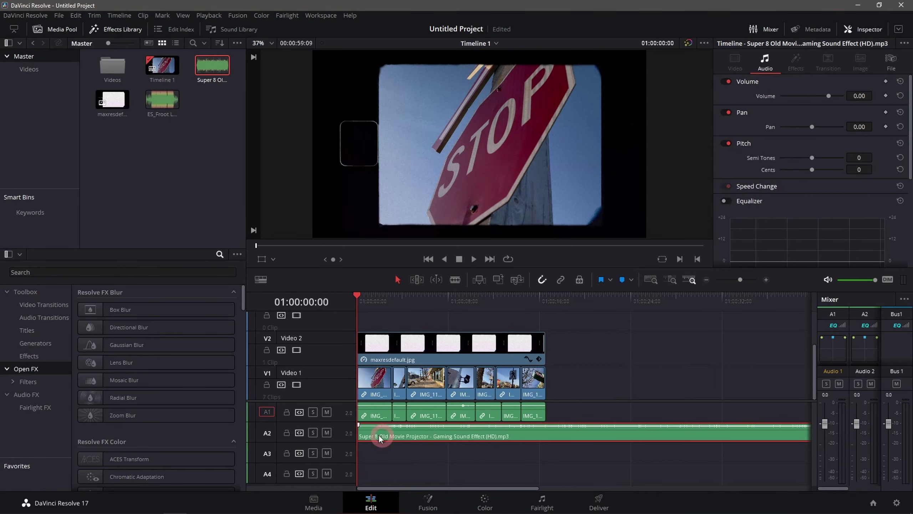
{"action": "left_click_drag", "start_coordinate": [357, 430], "coordinate": [374, 431]}
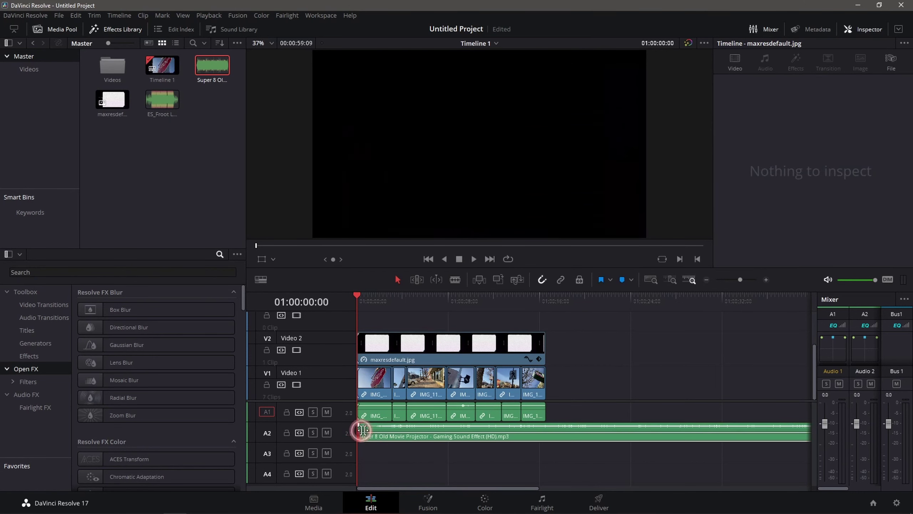
{"action": "left_click", "coordinate": [420, 433]}
Cut the projector sound where the video clips end, delete the excess, and play back
{"action": "left_click_drag", "start_coordinate": [356, 295], "coordinate": [545, 299]}
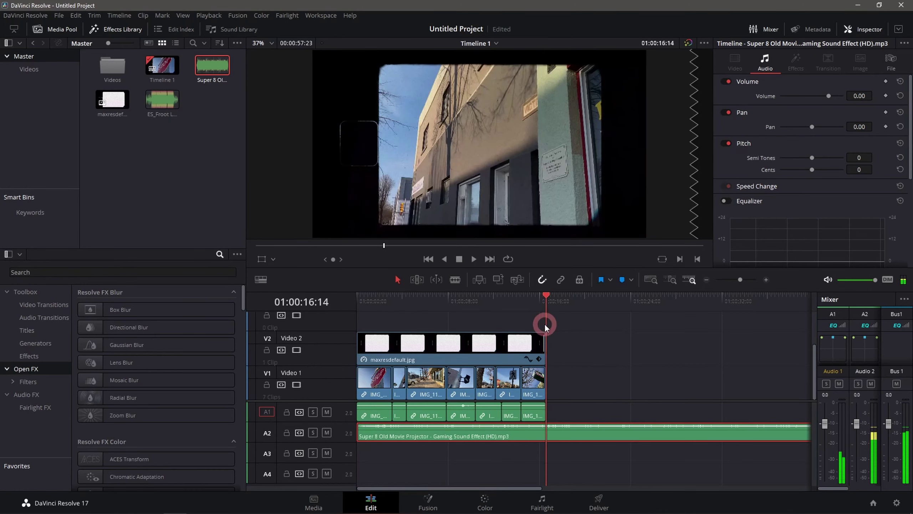
{"action": "key", "text": "ctrl+b"}
{"action": "left_click", "coordinate": [610, 424]}
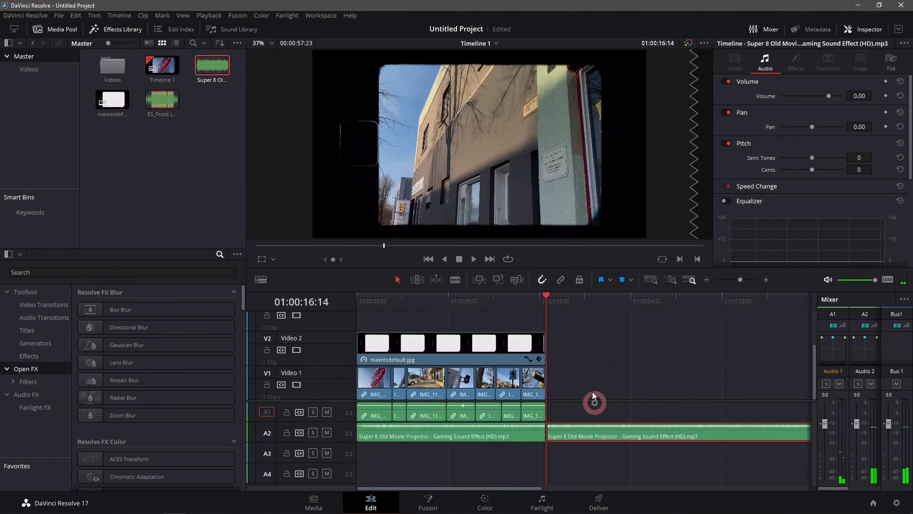
{"action": "key", "text": "Delete"}
{"action": "left_click_drag", "start_coordinate": [546, 299], "coordinate": [360, 299]}
{"action": "key", "text": "space"}
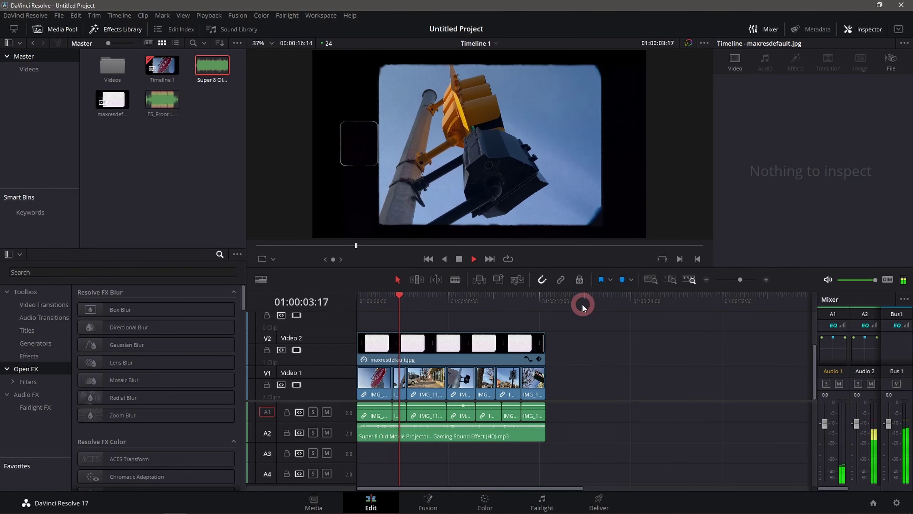
{"action": "left_click_drag", "start_coordinate": [412, 297], "coordinate": [357, 299]}
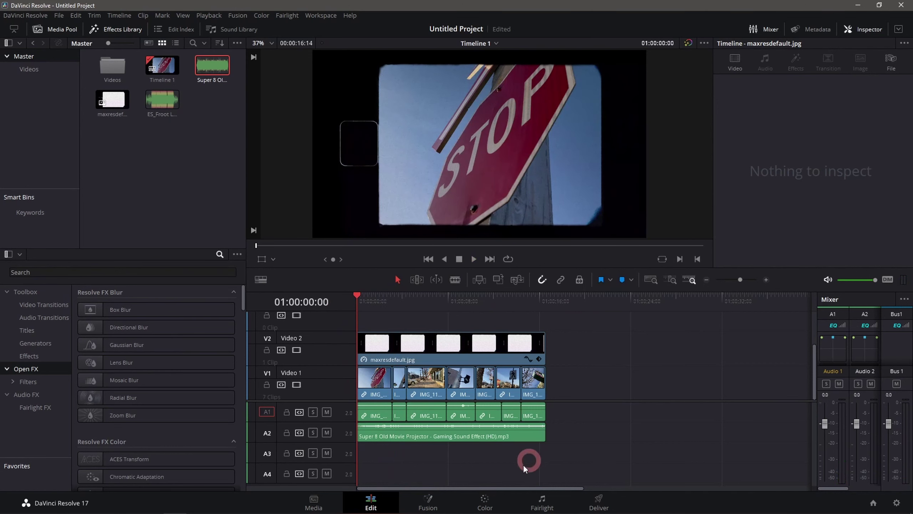
On the Color page, apply the Film Damage OpenFX effect to node 01 of the STOP sign clip
{"action": "left_click", "coordinate": [492, 505]}
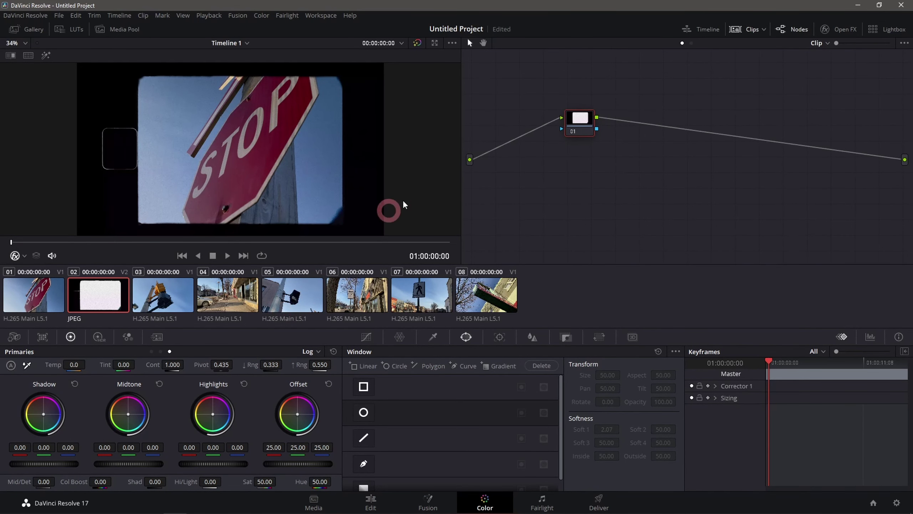
{"action": "left_click", "coordinate": [38, 301]}
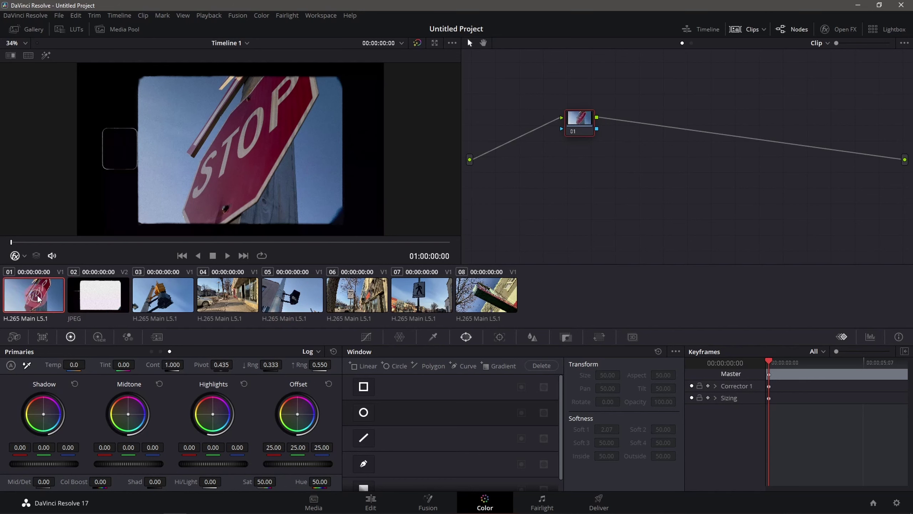
{"action": "left_click", "coordinate": [90, 298]}
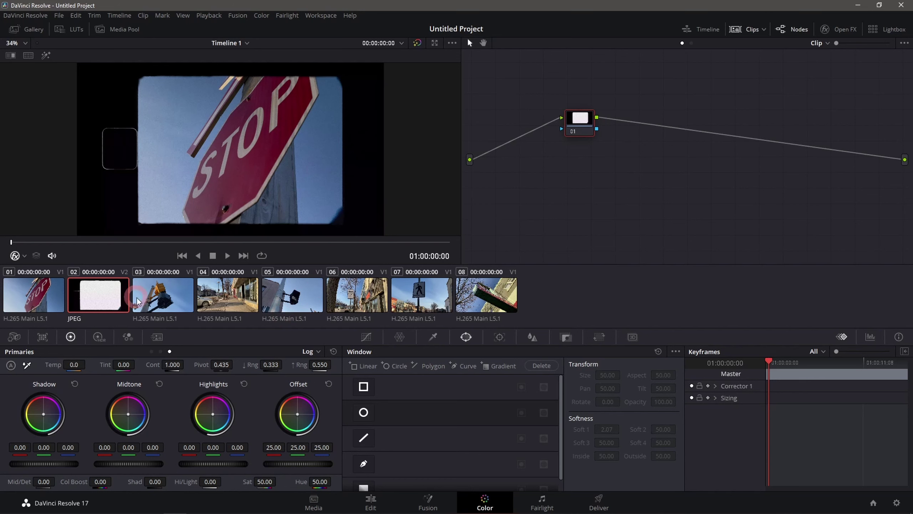
{"action": "left_click", "coordinate": [37, 306]}
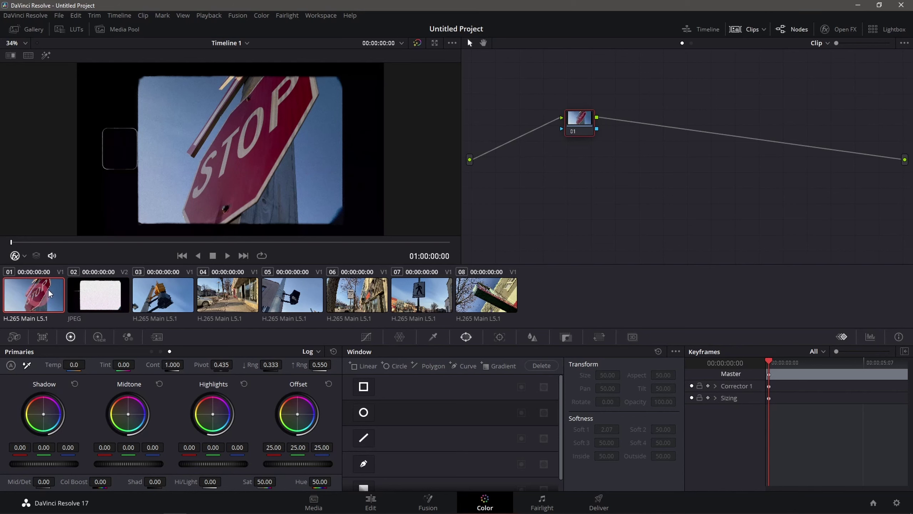
{"action": "left_click", "coordinate": [840, 31]}
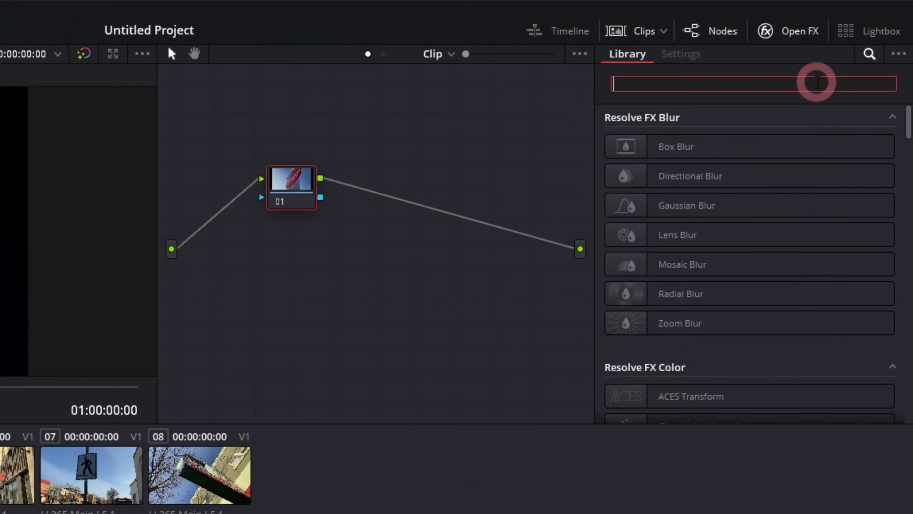
{"action": "left_click", "coordinate": [870, 54]}
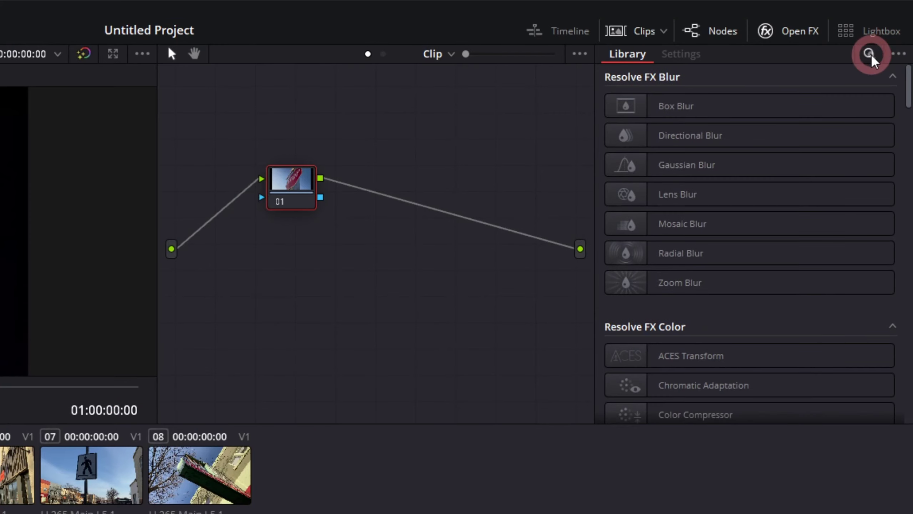
{"action": "left_click", "coordinate": [870, 54]}
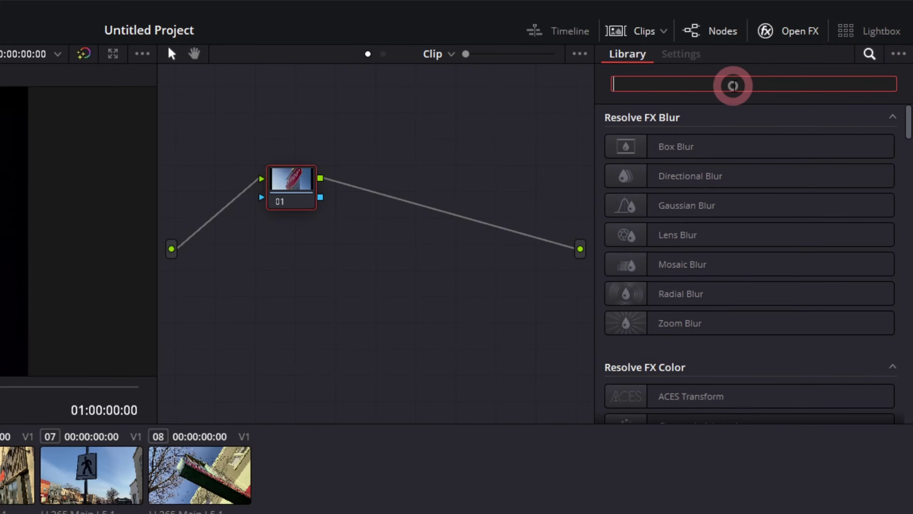
{"action": "type", "text": "film "}
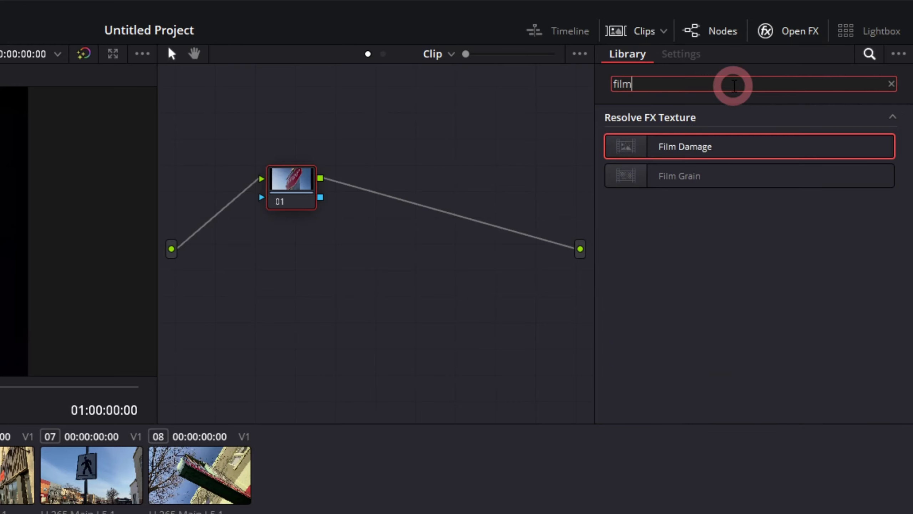
{"action": "type", "text": "da"}
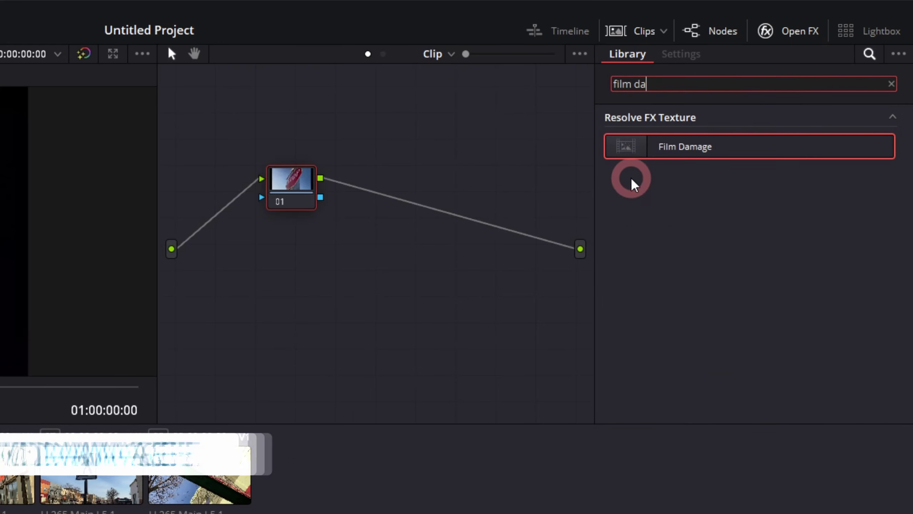
{"action": "left_click_drag", "start_coordinate": [644, 156], "coordinate": [289, 198]}
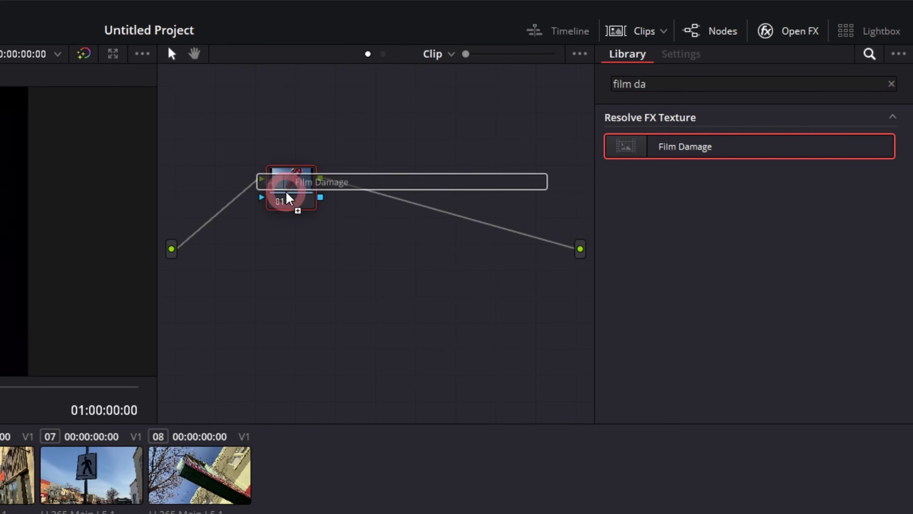
{"action": "left_click_drag", "start_coordinate": [290, 198], "coordinate": [291, 198]}
{"action": "left_click", "coordinate": [348, 286]}
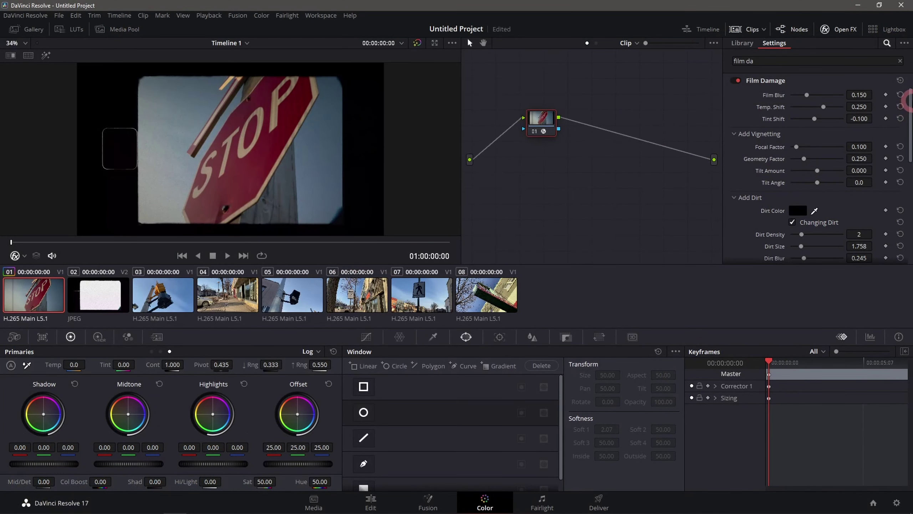
Set Film Damage's Dirt Density to 5 and play the clip to preview the dirt
{"action": "left_click_drag", "start_coordinate": [909, 89], "coordinate": [907, 137]}
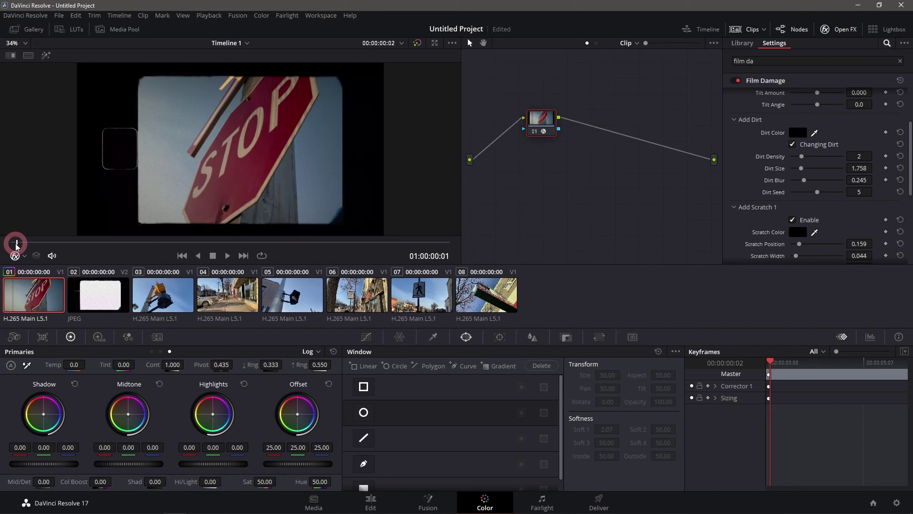
{"action": "left_click_drag", "start_coordinate": [16, 243], "coordinate": [70, 242]}
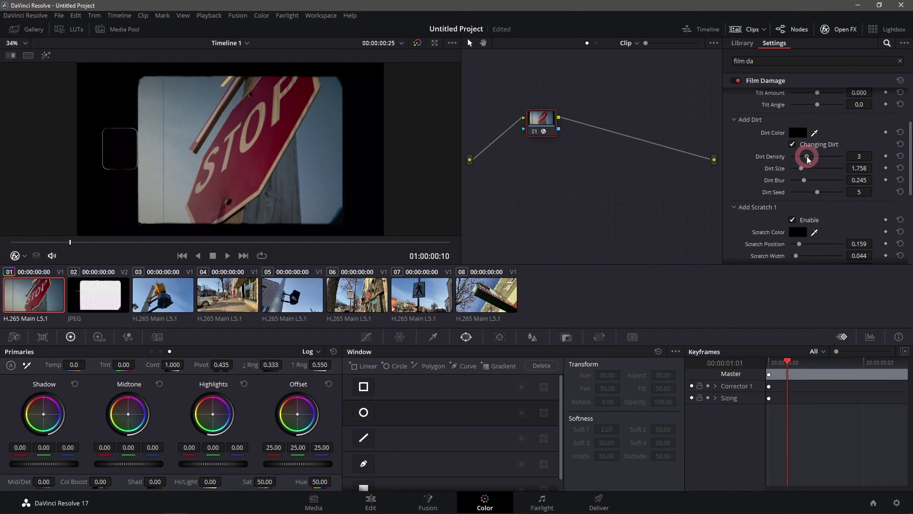
{"action": "left_click_drag", "start_coordinate": [809, 159], "coordinate": [807, 156]}
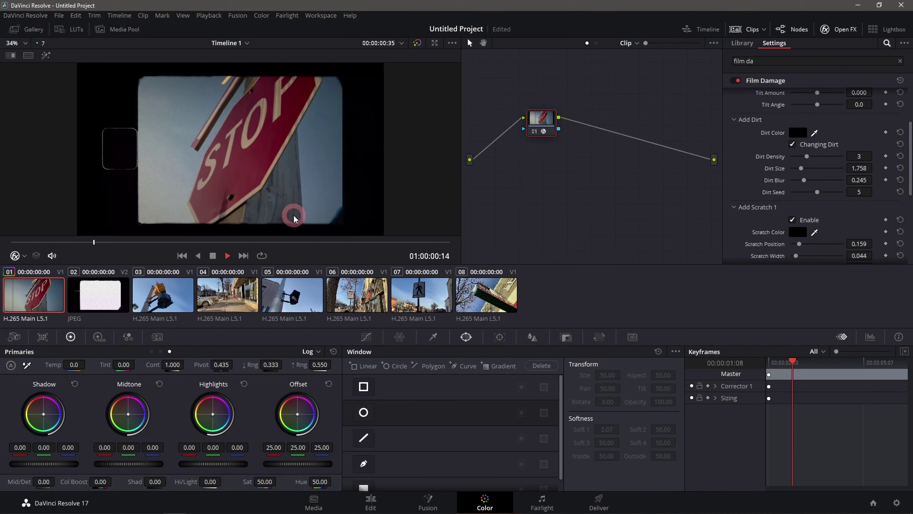
{"action": "left_click_drag", "start_coordinate": [118, 243], "coordinate": [104, 246]}
{"action": "left_click", "coordinate": [51, 248]}
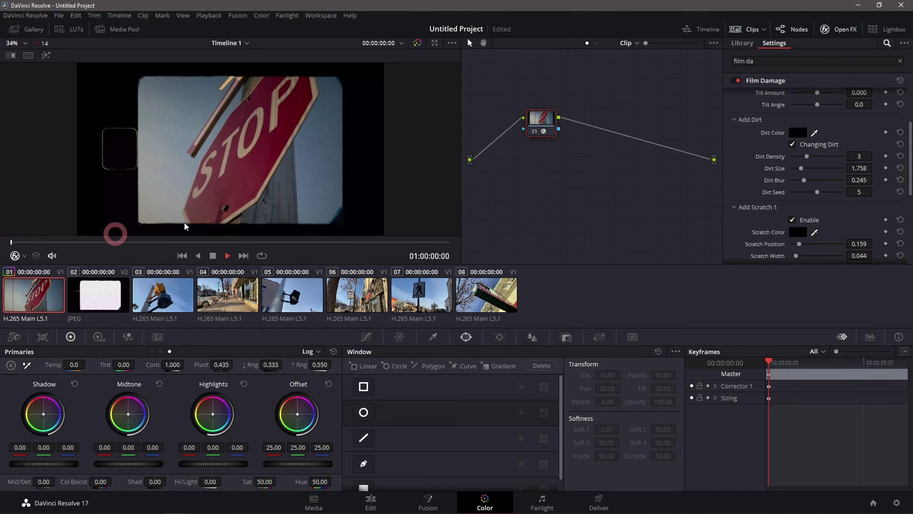
{"action": "left_click", "coordinate": [802, 168]}
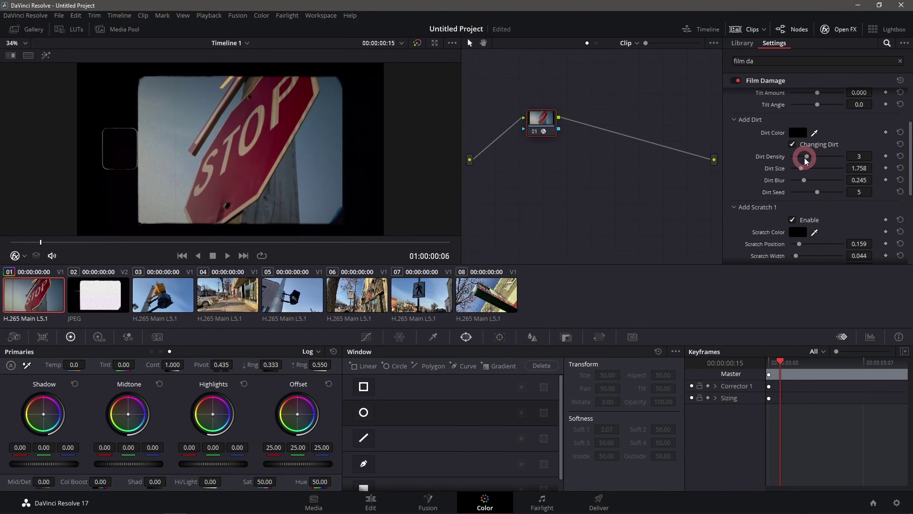
{"action": "key", "text": "space"}
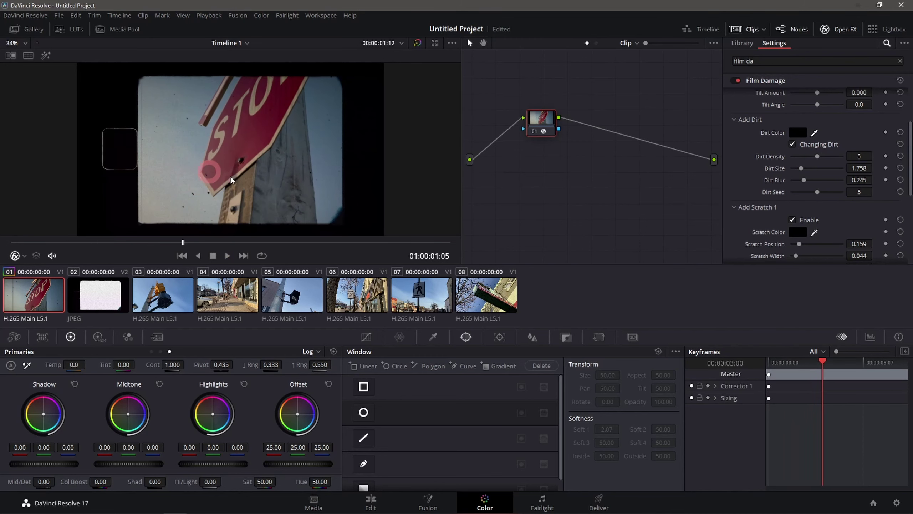
{"action": "left_click_drag", "start_coordinate": [181, 242], "coordinate": [65, 242]}
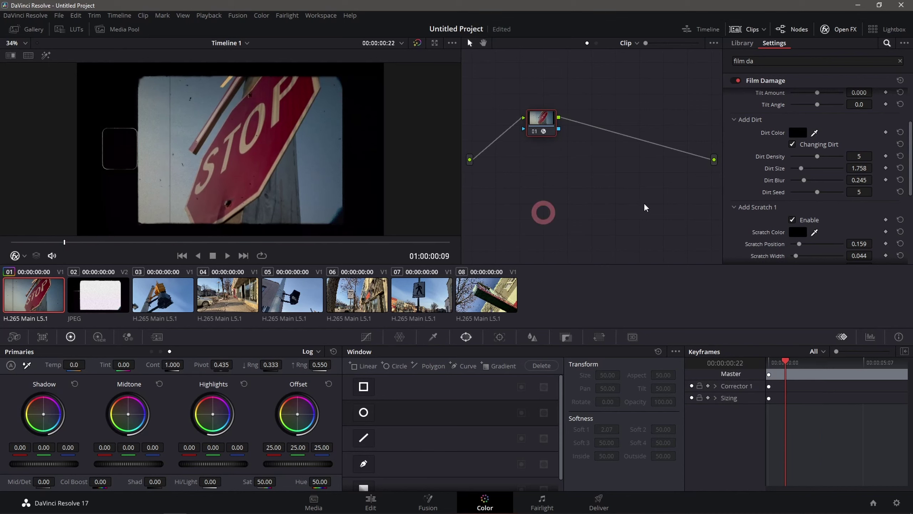
Set the Film Damage scratch to position 0.220 and width 0.105, previewing the result
{"action": "scroll", "coordinate": [899, 176], "scroll_direction": "down", "scroll_amount": 3}
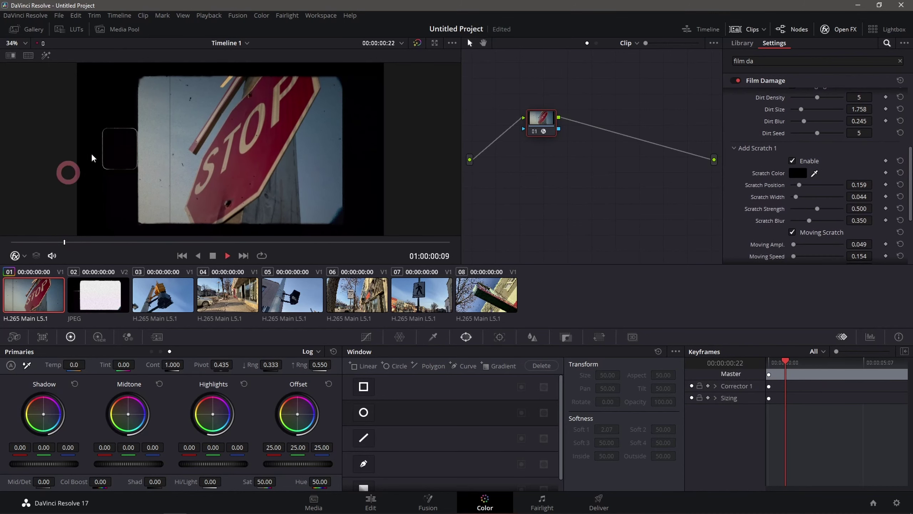
{"action": "key", "text": "space"}
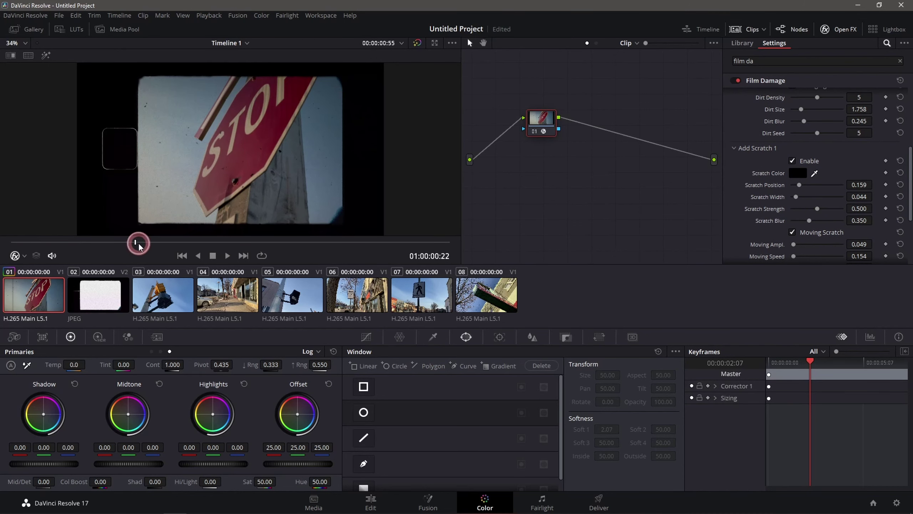
{"action": "left_click_drag", "start_coordinate": [131, 243], "coordinate": [22, 243]}
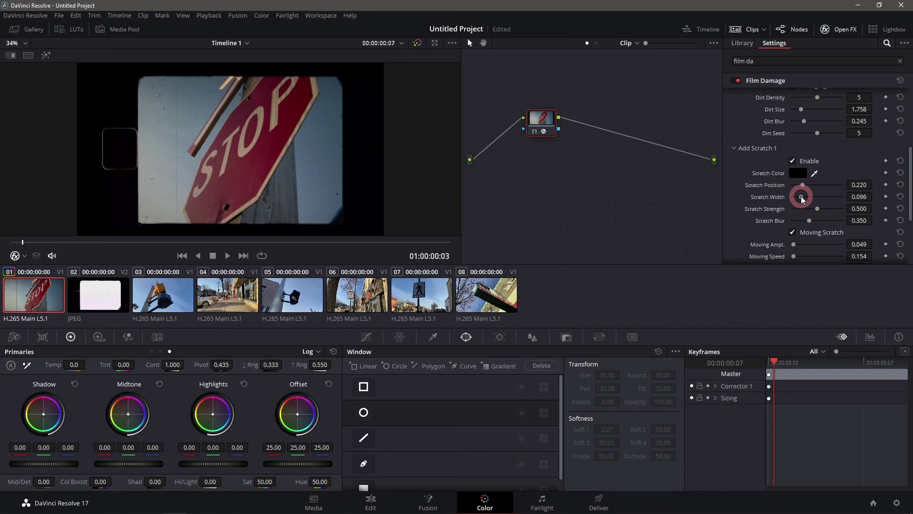
{"action": "key", "text": "space"}
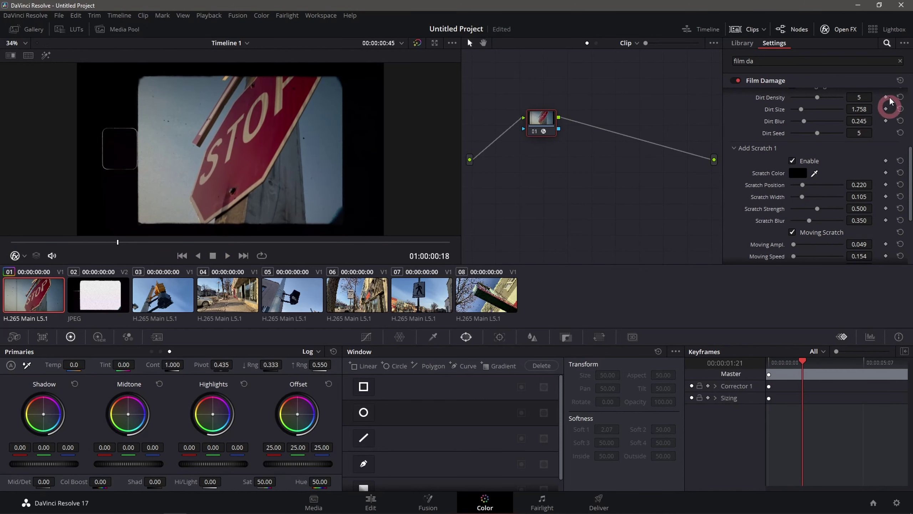
{"action": "left_click", "coordinate": [887, 43]}
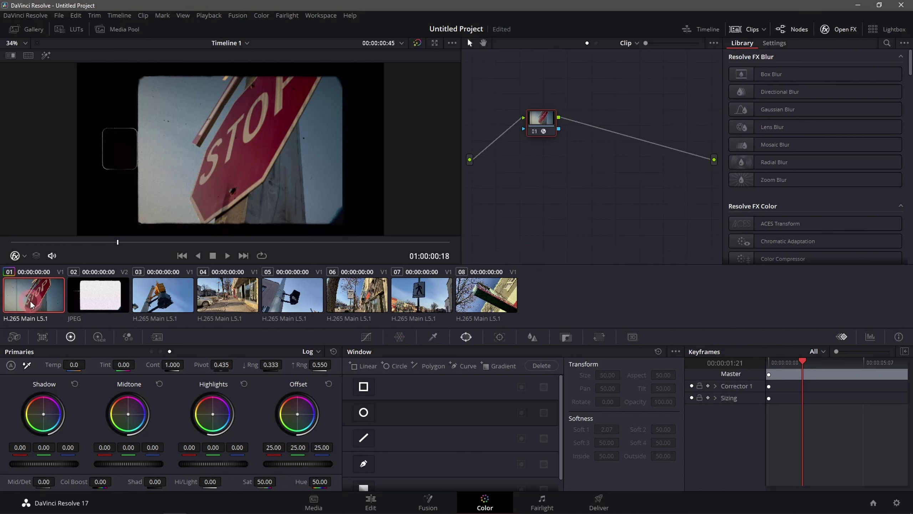
Apply the STOP clip's Film Damage grade to clips 03, 04 and 05
{"action": "left_click", "coordinate": [178, 302]}
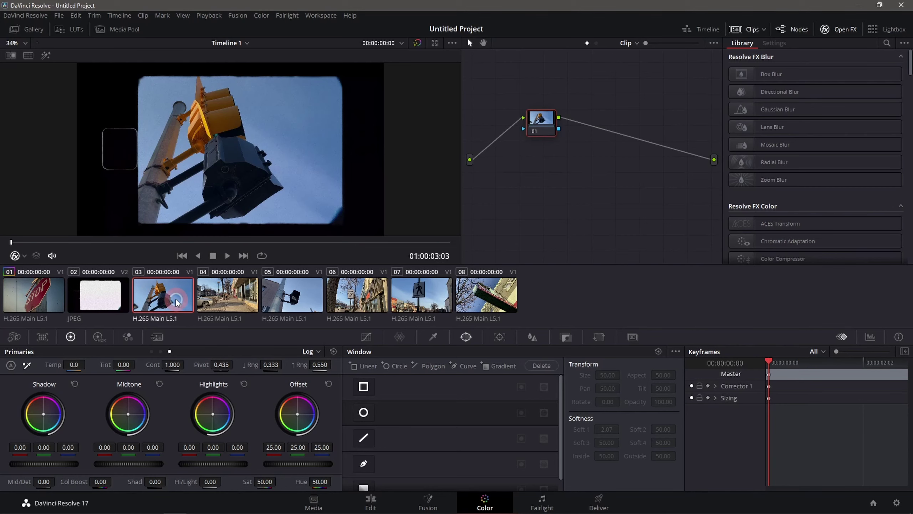
{"action": "right_click", "coordinate": [34, 297]}
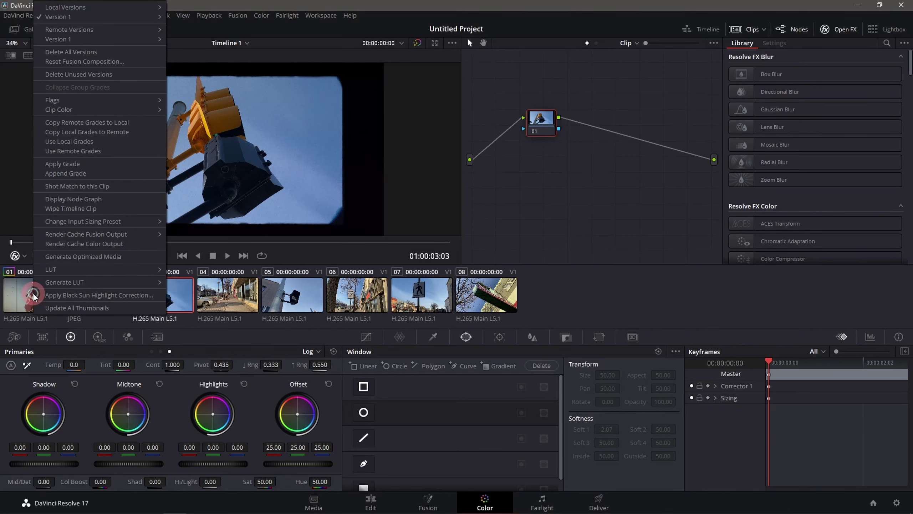
{"action": "left_click", "coordinate": [67, 166]}
{"action": "left_click", "coordinate": [198, 295]}
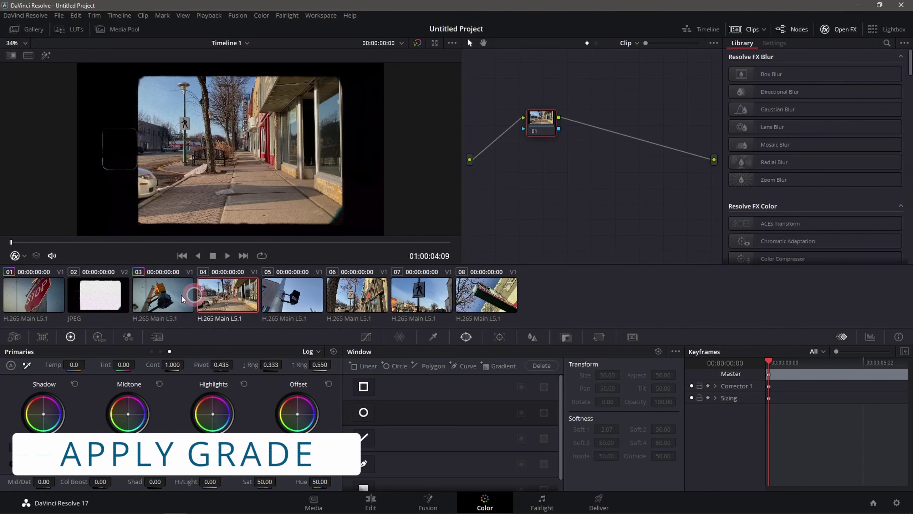
{"action": "right_click", "coordinate": [161, 303]}
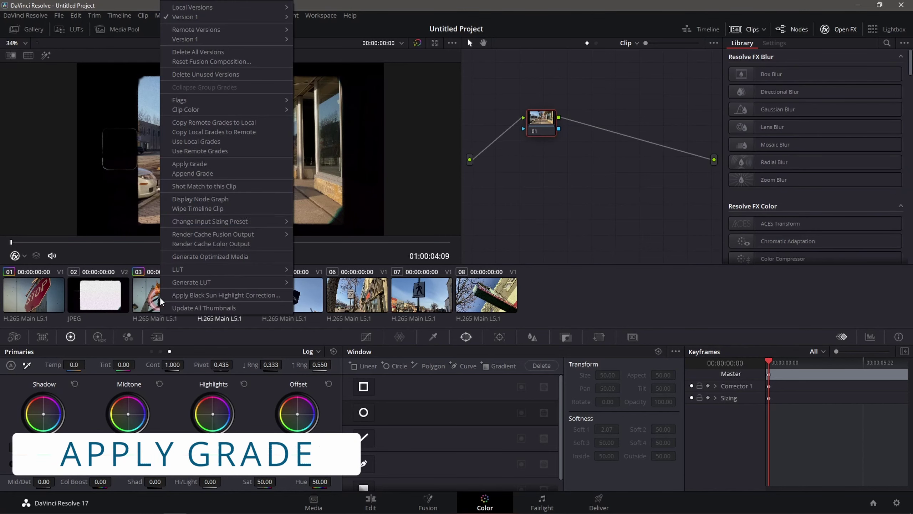
{"action": "left_click", "coordinate": [193, 167]}
{"action": "left_click", "coordinate": [289, 299]}
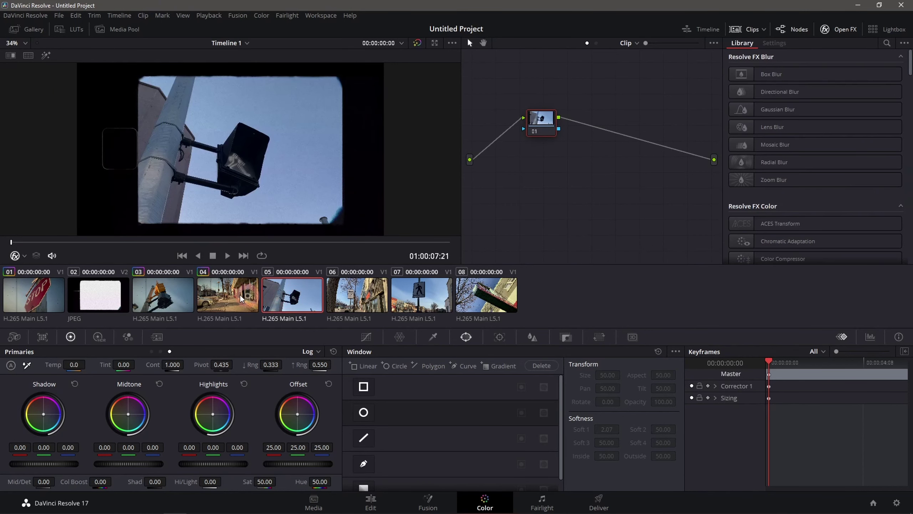
{"action": "right_click", "coordinate": [236, 298]}
{"action": "left_click", "coordinate": [265, 164]}
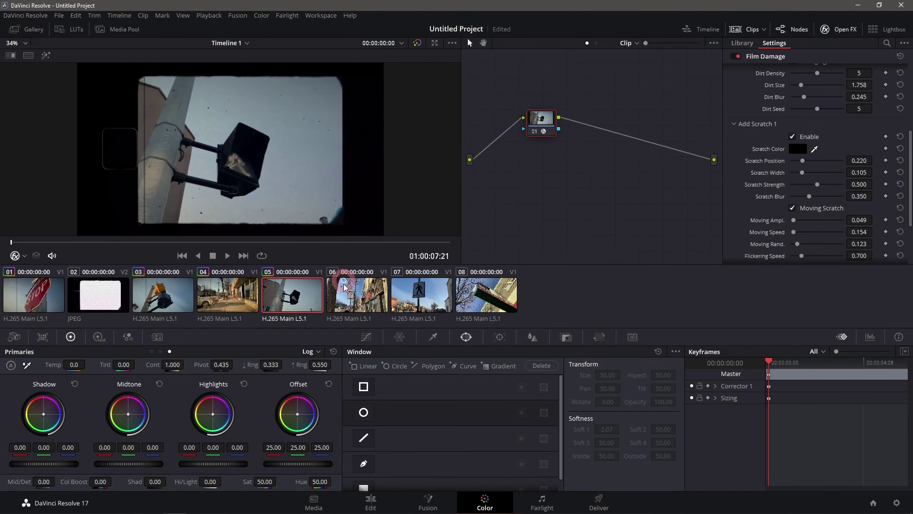
Apply the same grade to clips 06, 07 and 08, then return to the Edit page
{"action": "left_click", "coordinate": [325, 295]}
{"action": "right_click", "coordinate": [290, 300]}
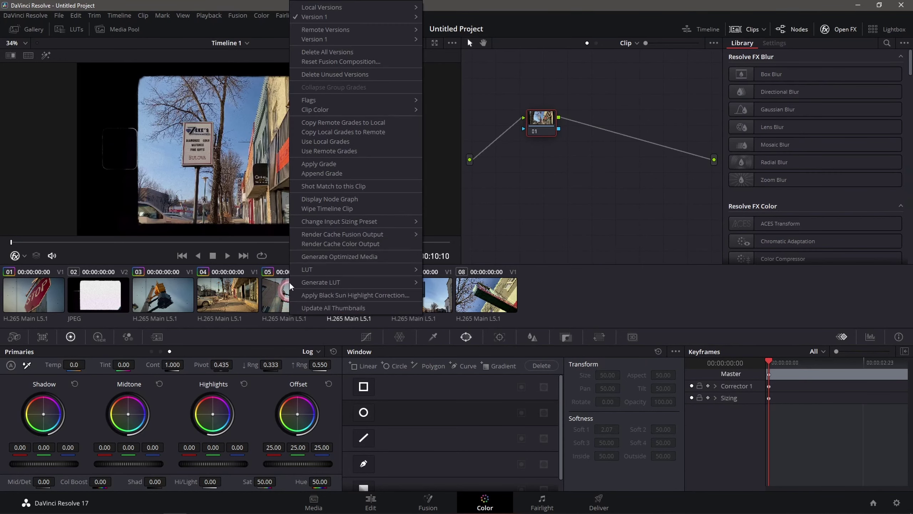
{"action": "left_click", "coordinate": [320, 168]}
{"action": "left_click", "coordinate": [413, 297]}
{"action": "right_click", "coordinate": [360, 299]}
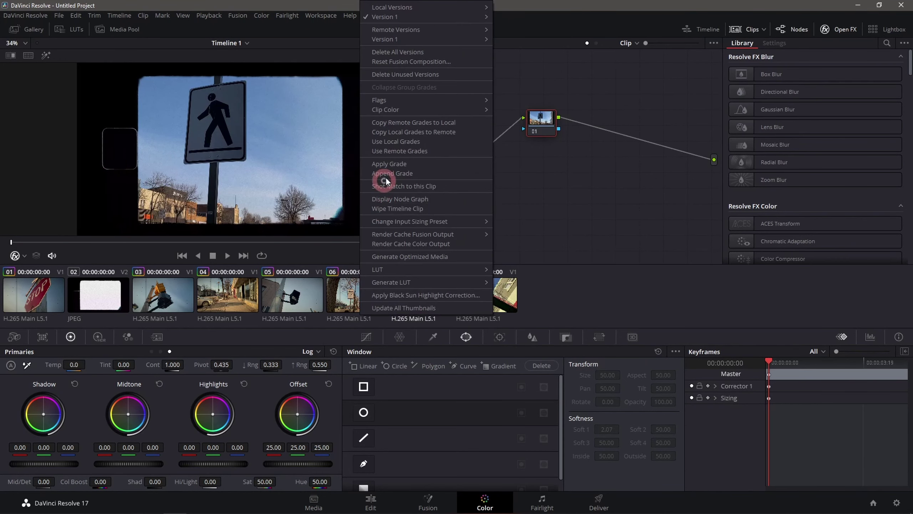
{"action": "left_click", "coordinate": [389, 167]}
{"action": "left_click", "coordinate": [478, 295]}
{"action": "right_click", "coordinate": [428, 298]}
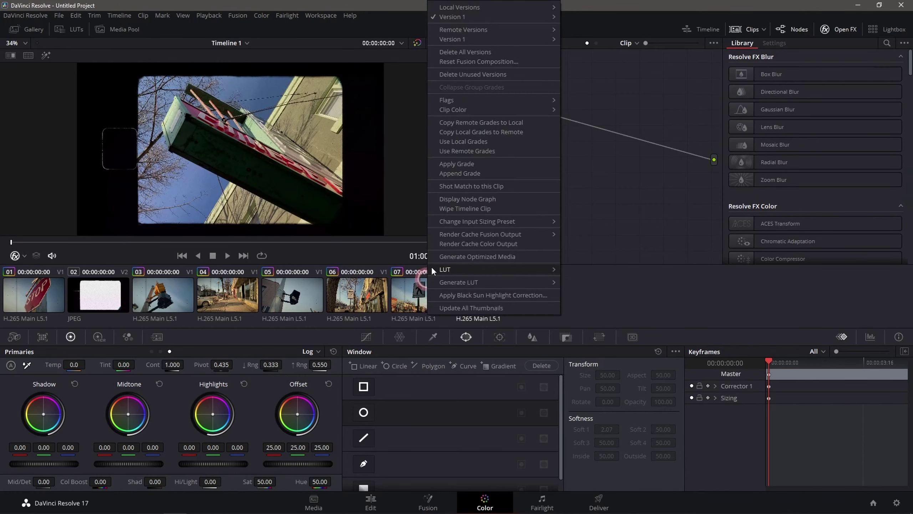
{"action": "left_click", "coordinate": [475, 162]}
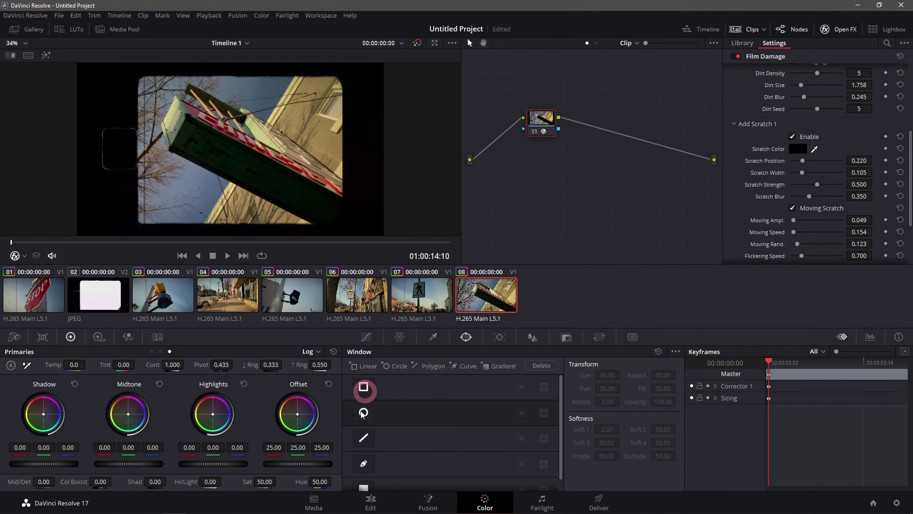
{"action": "left_click", "coordinate": [372, 504]}
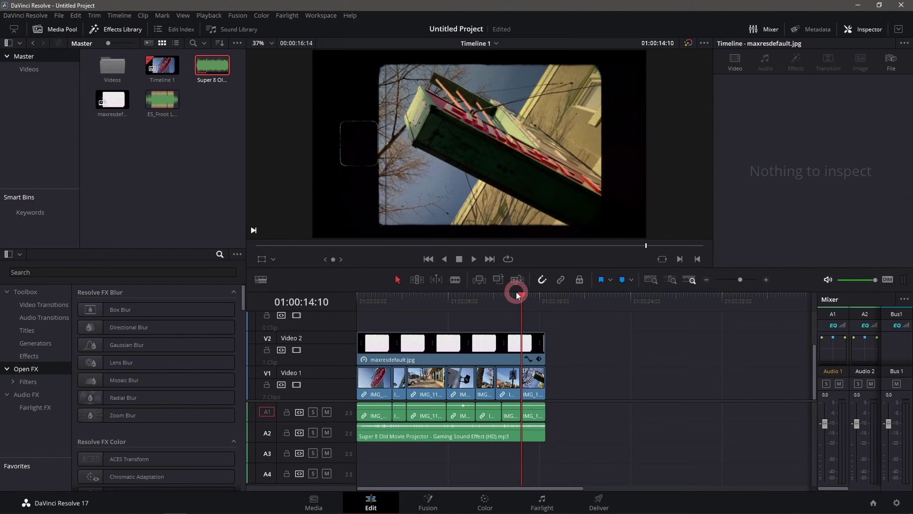
{"action": "left_click", "coordinate": [457, 299]}
{"action": "key", "text": "Home"}
{"action": "key", "text": "space"}
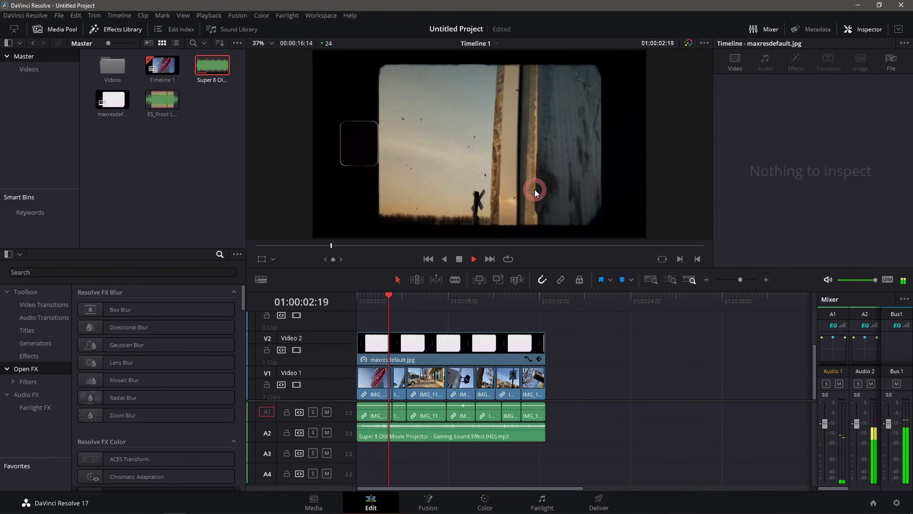
{"action": "key", "text": "space"}
{"action": "left_click_drag", "start_coordinate": [387, 294], "coordinate": [342, 304]}
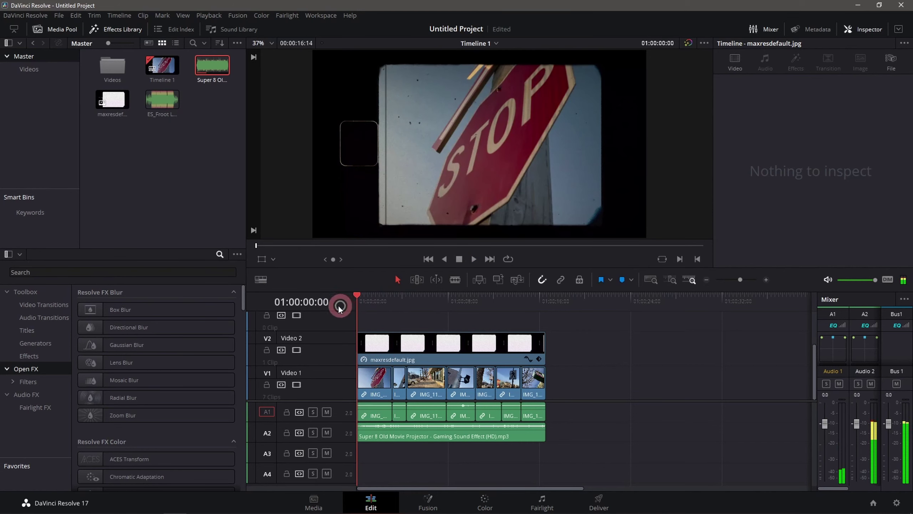
{"action": "left_click", "coordinate": [134, 29]}
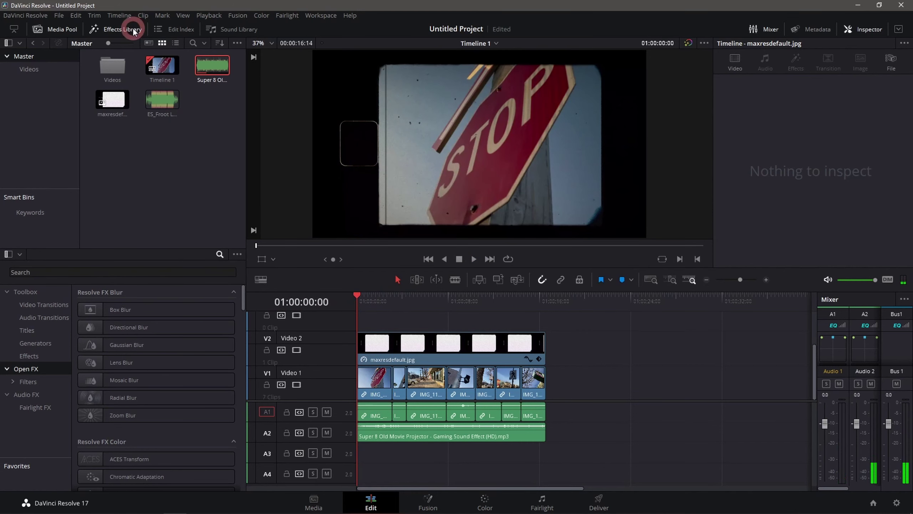
{"action": "left_click", "coordinate": [138, 184]}
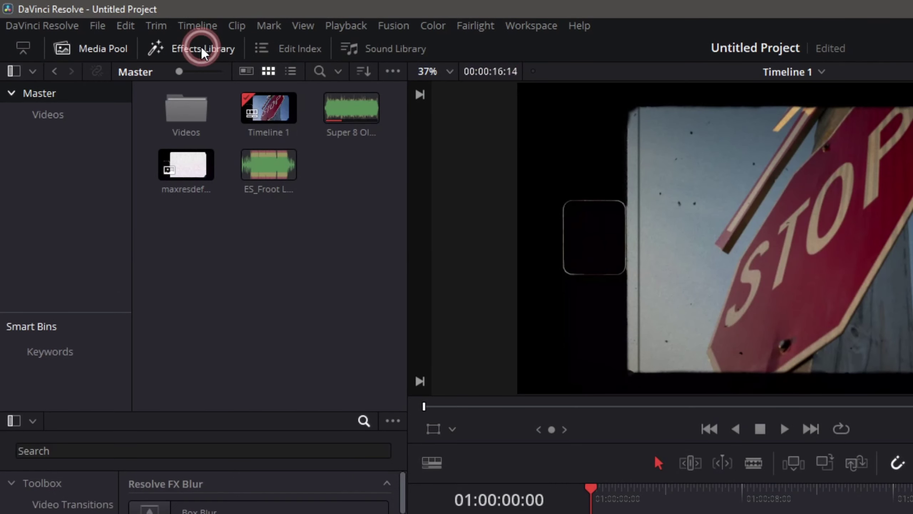
{"action": "left_click", "coordinate": [75, 453]}
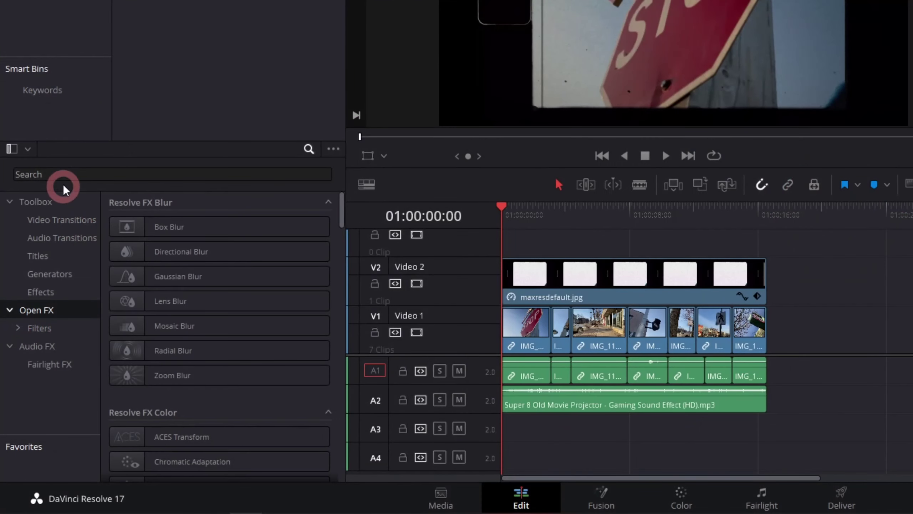
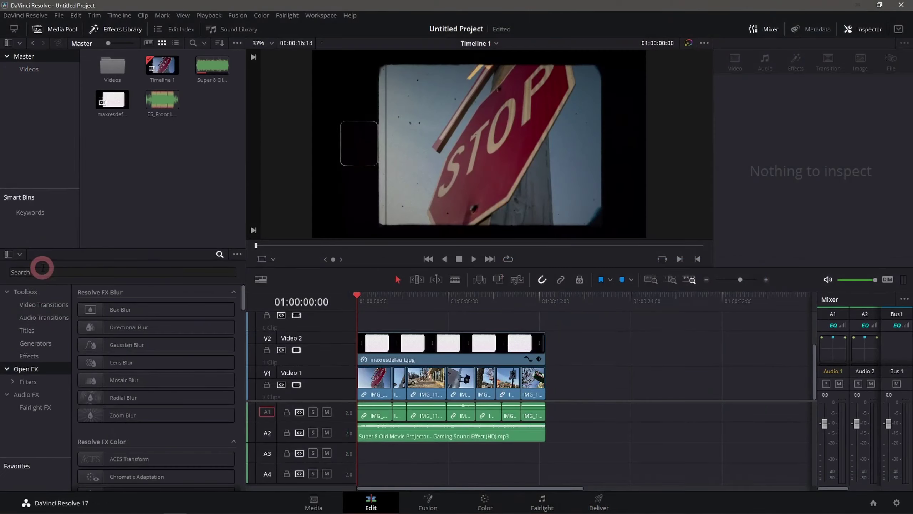
Activate the Effects Library search field on the Edit page
{"action": "left_click", "coordinate": [43, 272]}
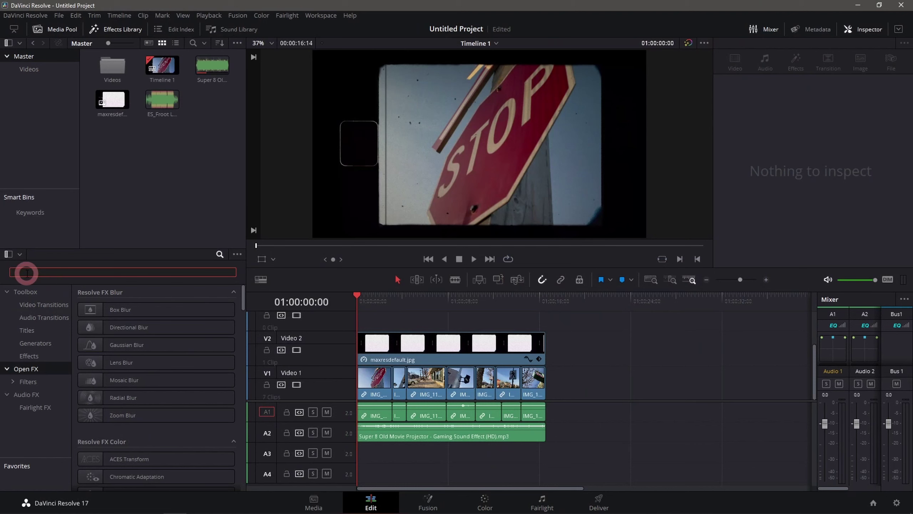
Search 'flick' and apply Flicker Addition to all seven photo clips on V1, then clear the search
{"action": "type", "text": "flick"}
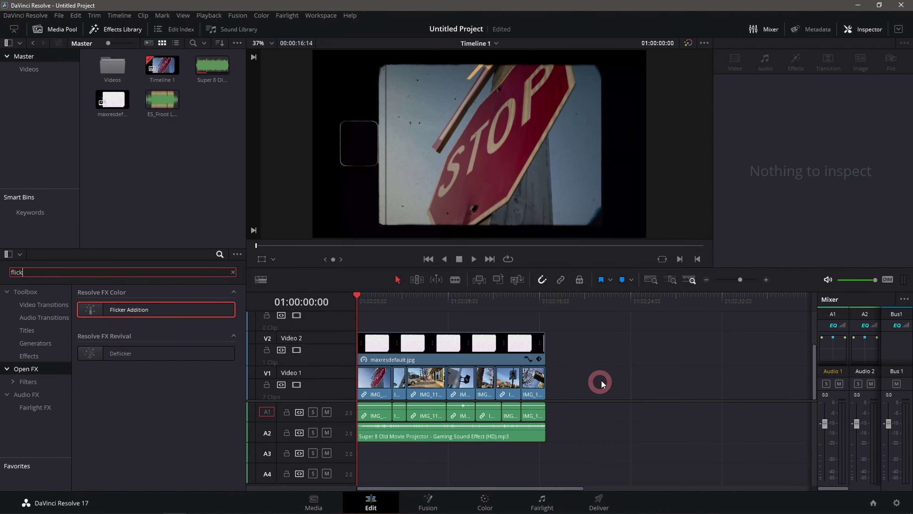
{"action": "left_click_drag", "start_coordinate": [602, 381], "coordinate": [375, 390]}
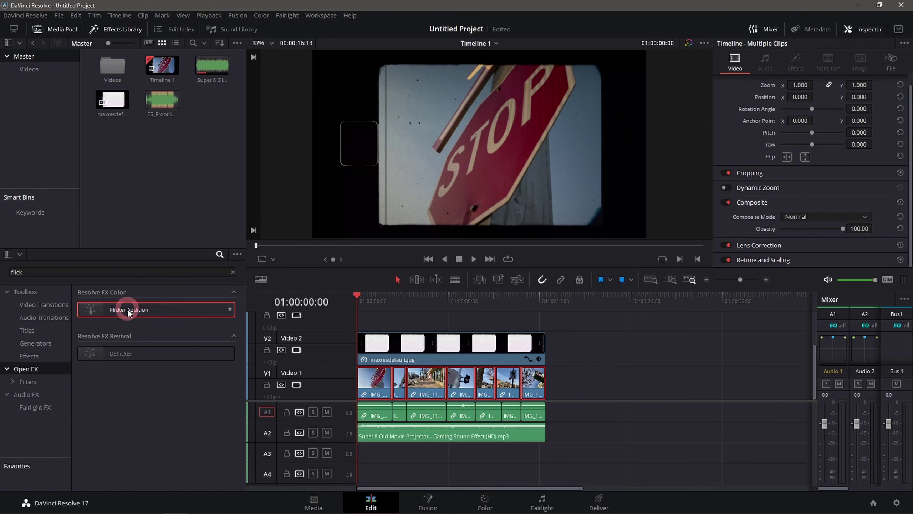
{"action": "left_click_drag", "start_coordinate": [128, 313], "coordinate": [380, 383]}
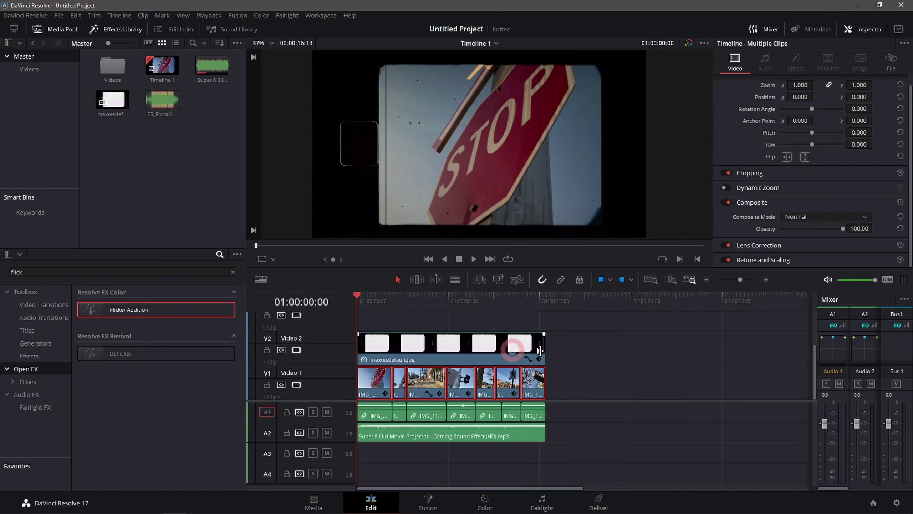
{"action": "left_click", "coordinate": [513, 346]}
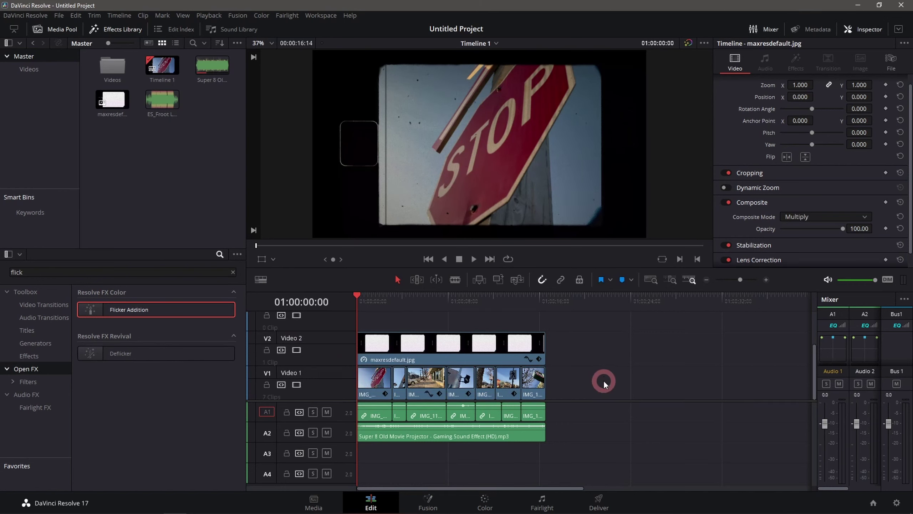
{"action": "left_click", "coordinate": [232, 272]}
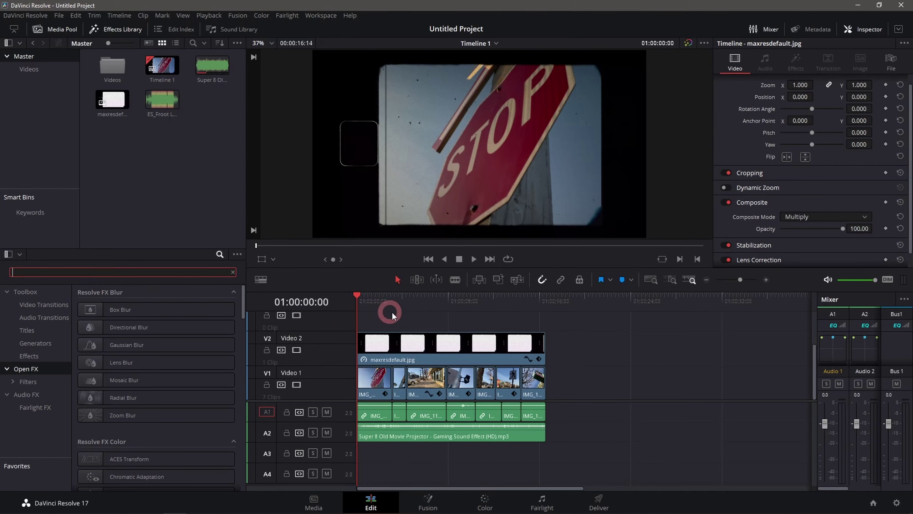
{"action": "key", "text": "space"}
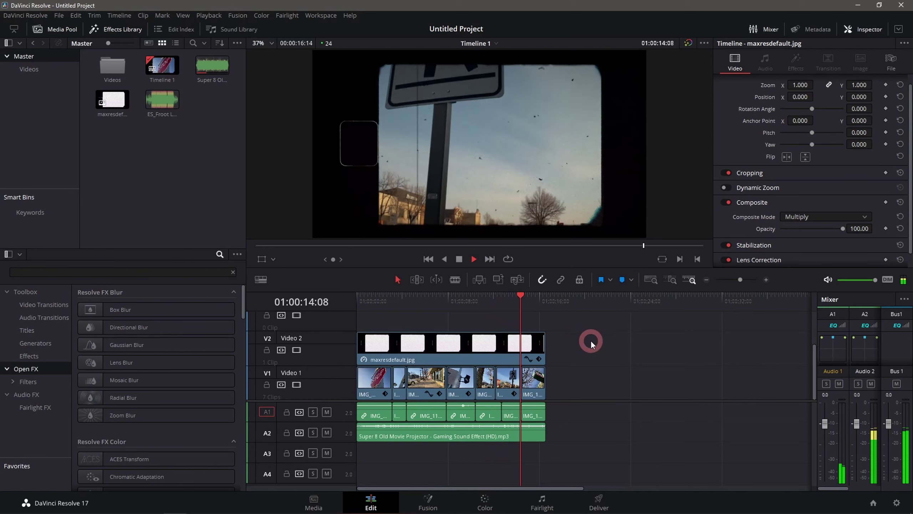
{"action": "left_click_drag", "start_coordinate": [523, 296], "coordinate": [336, 313]}
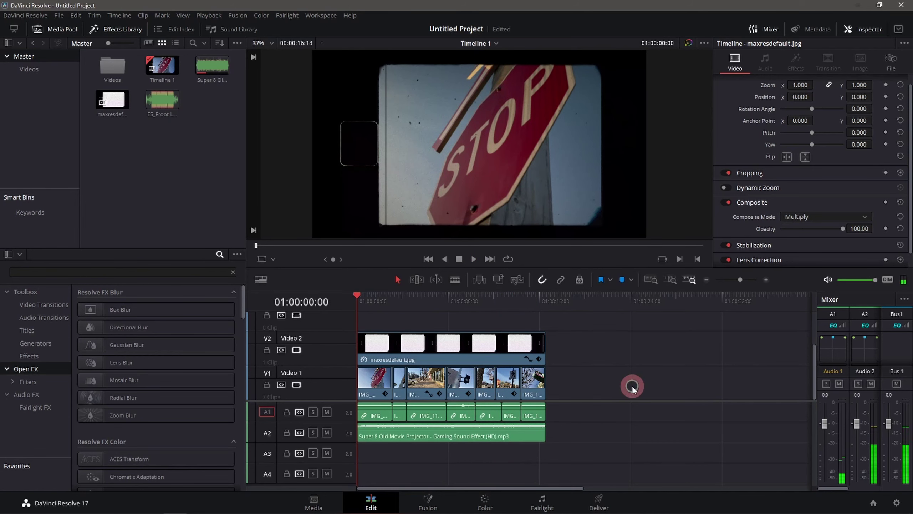